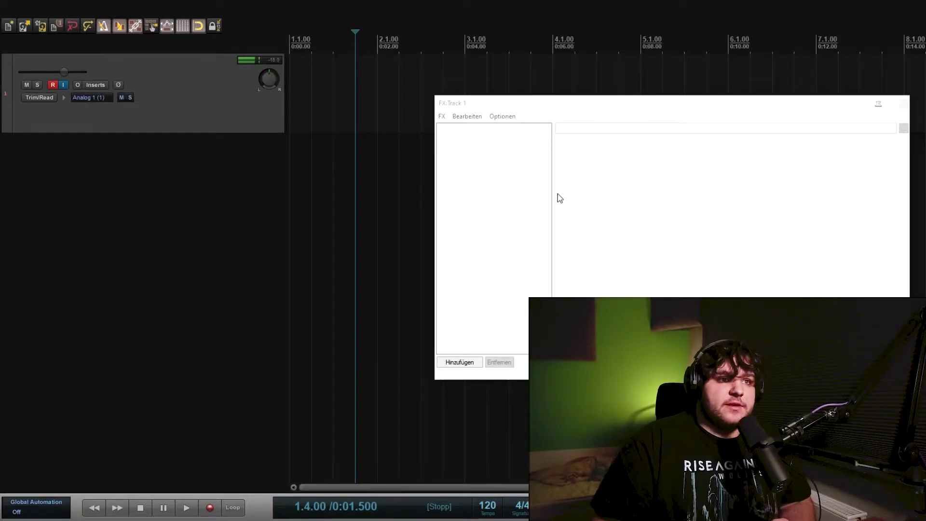
# Step: Insert VST3 Pro-Q 3 on Track 1, then shrink and reposition its EQ window
pyautogui.doubleClick(489, 181)
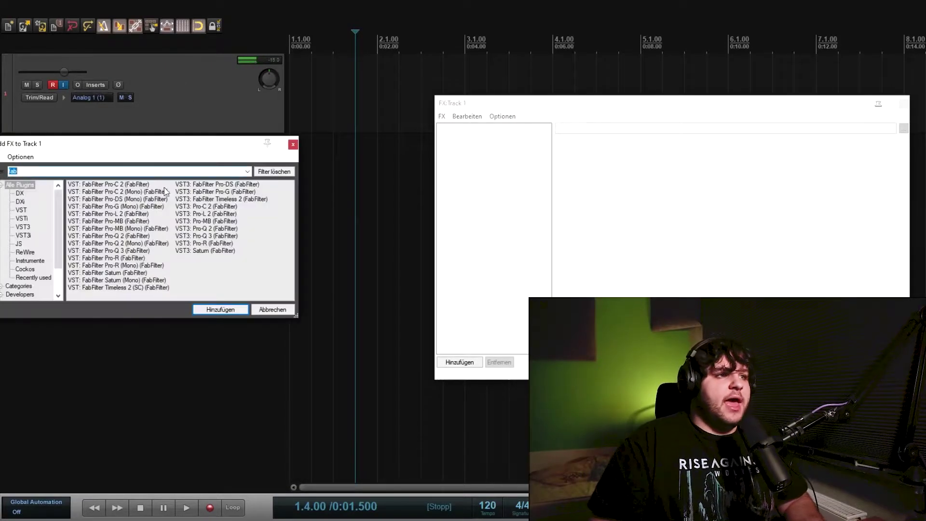
pyautogui.doubleClick(215, 237)
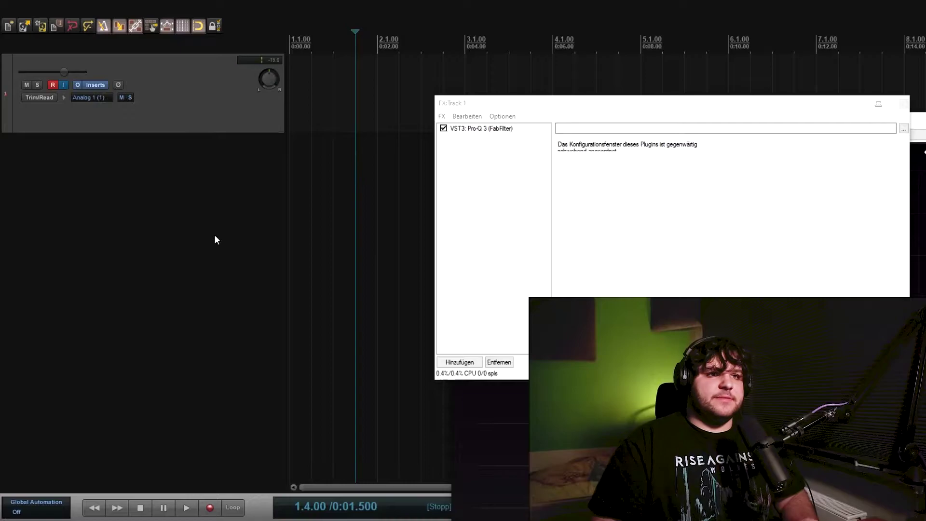
pyautogui.click(905, 105)
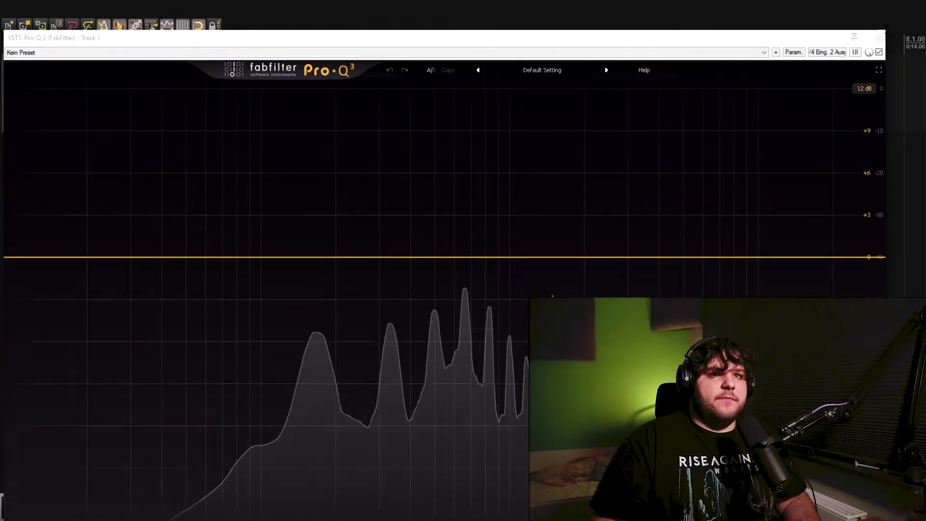
pyautogui.moveTo(881, 30); pyautogui.dragTo(504, 214)
pyautogui.moveTo(433, 218); pyautogui.dragTo(603, 89)
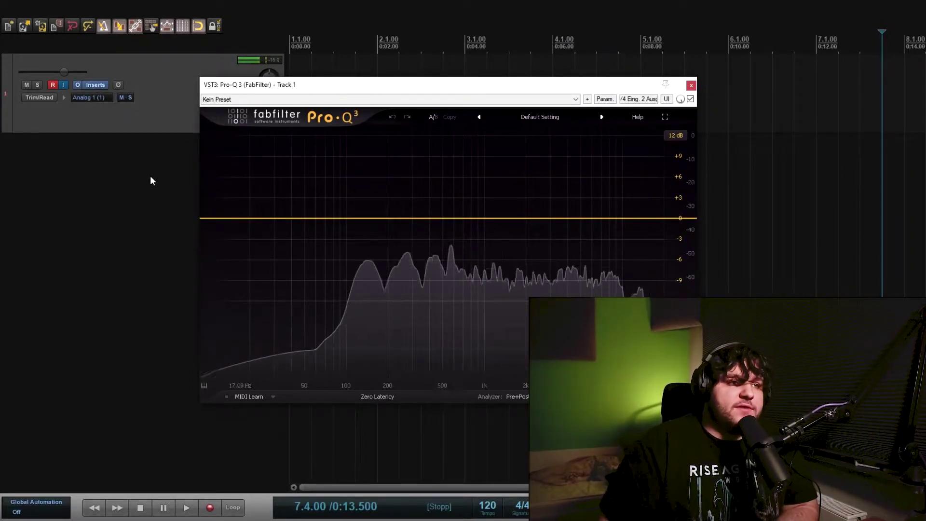
# Step: Create a Low Cut band at the bottom end with a 36 dB/oct slope
pyautogui.click(210, 218)
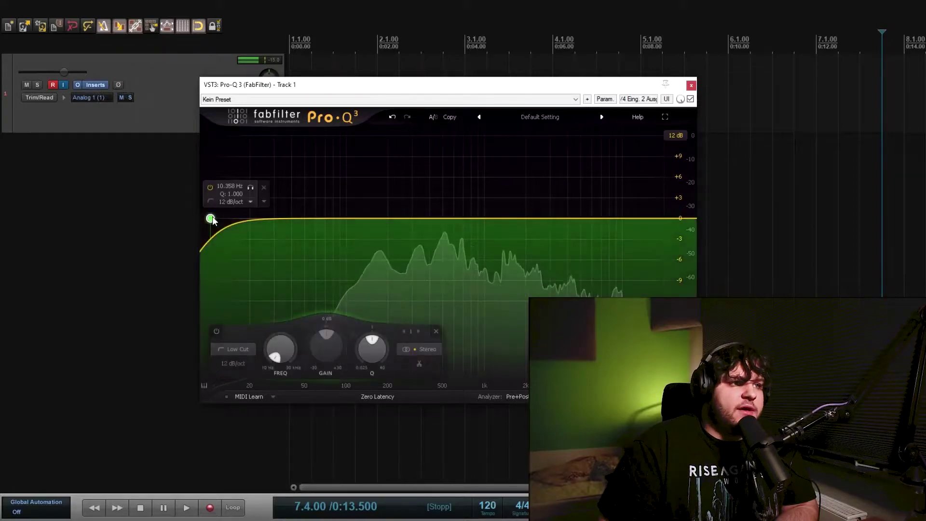
pyautogui.click(240, 203)
pyautogui.click(234, 269)
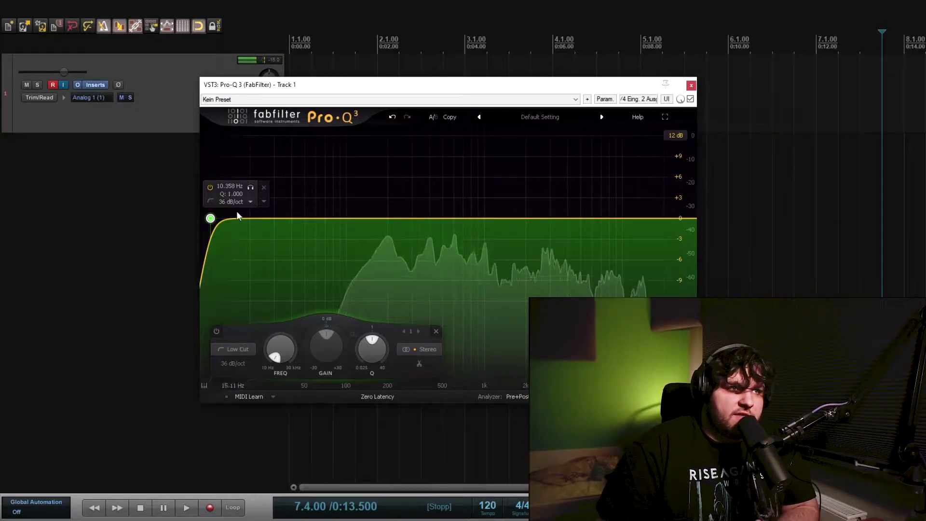
# Step: Solo and sweep the low cut to audition it, leaving it near 16.65 Hz
pyautogui.click(250, 190)
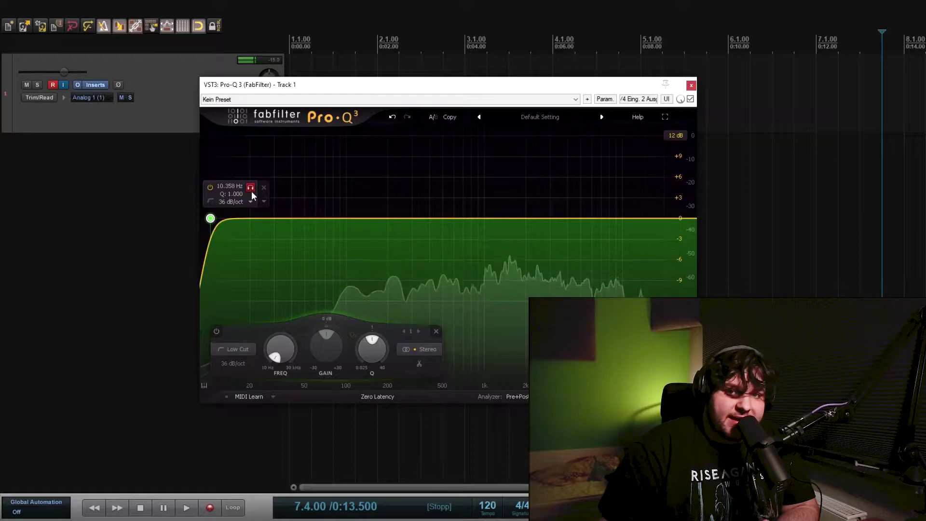
pyautogui.click(250, 190)
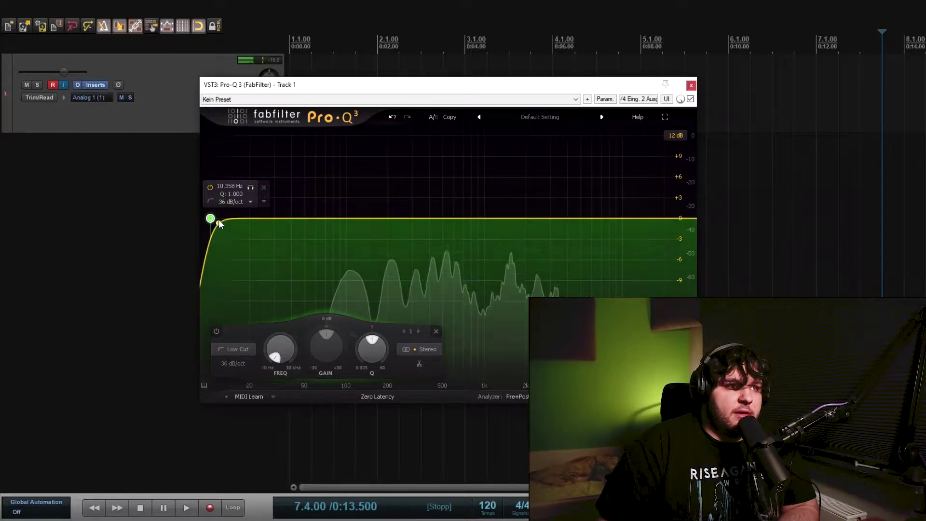
pyautogui.moveTo(210, 218); pyautogui.dragTo(347, 217)
pyautogui.click(362, 185)
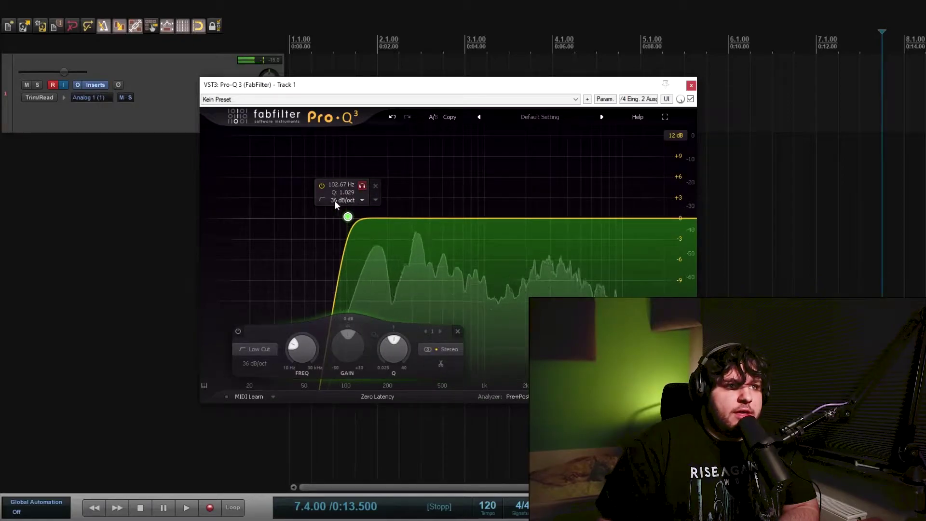
pyautogui.click(362, 186)
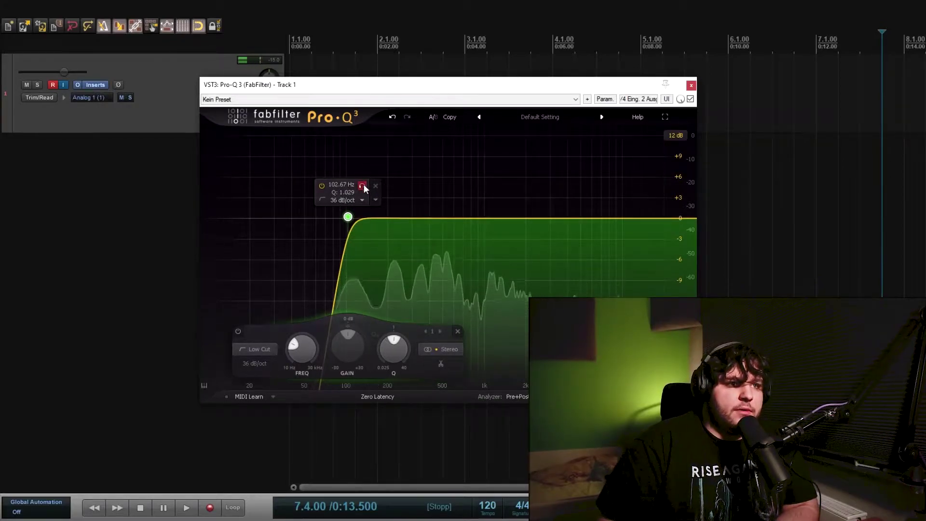
pyautogui.moveTo(363, 185); pyautogui.dragTo(248, 198)
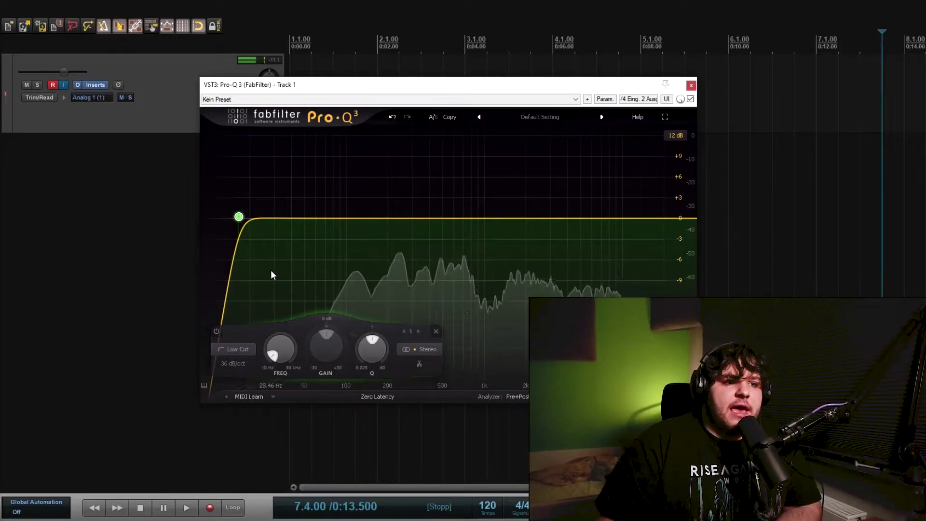
# Step: Solo the low-cut band and drag it up to 99.126 Hz
pyautogui.moveTo(257, 227)
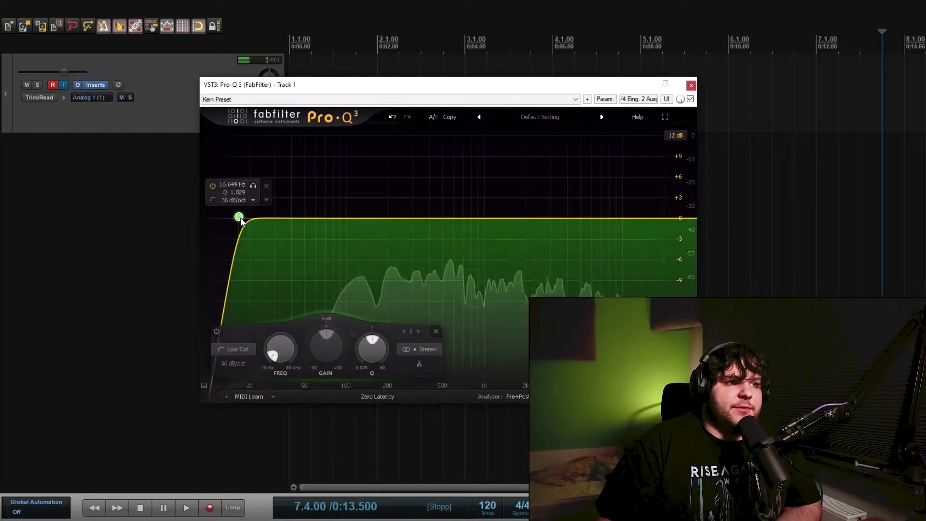
pyautogui.click(253, 186)
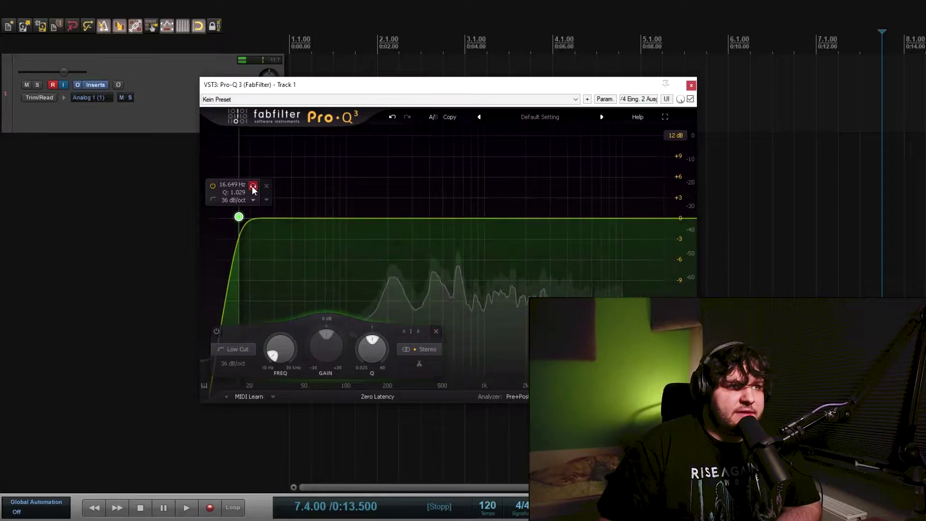
pyautogui.moveTo(253, 188); pyautogui.dragTo(357, 204)
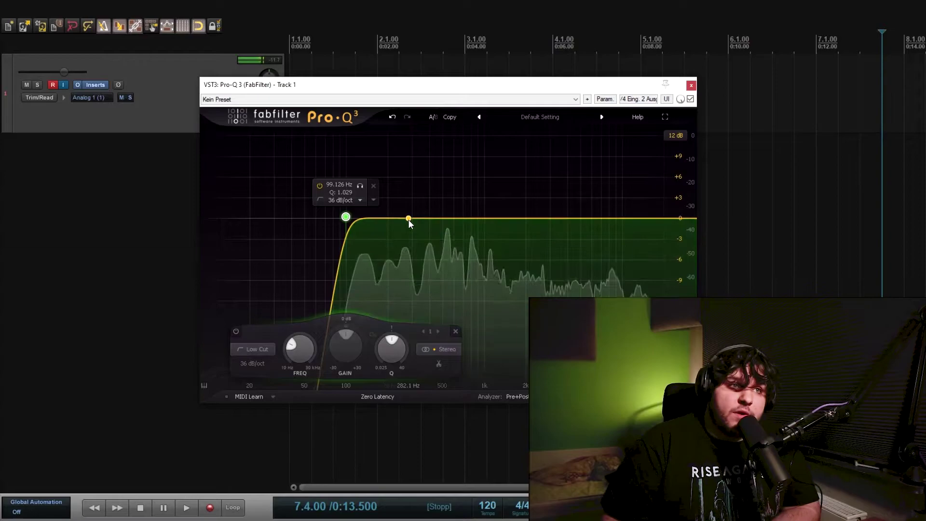
# Step: Add a bell at about 360.80 Hz with Q 1.476, cutting -3.36 dB
pyautogui.moveTo(408, 220); pyautogui.dragTo(422, 197)
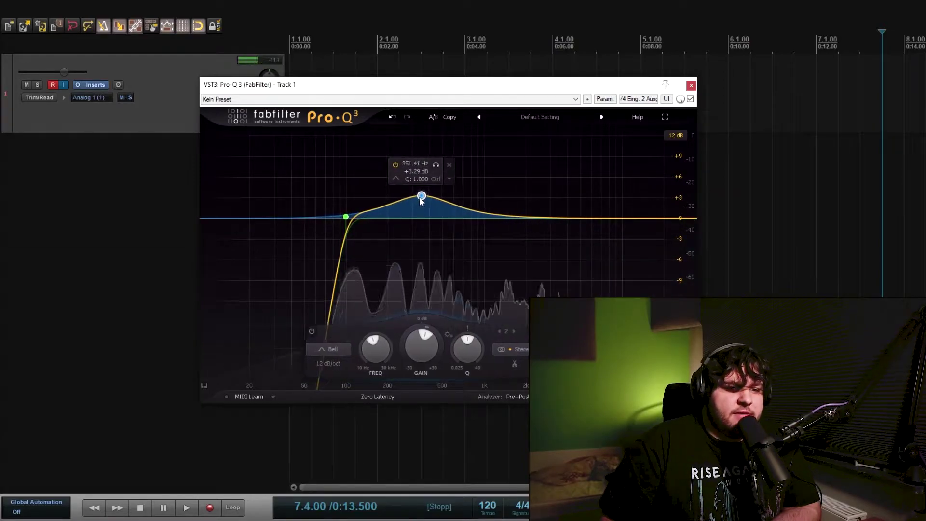
pyautogui.scroll(4, 422, 213)
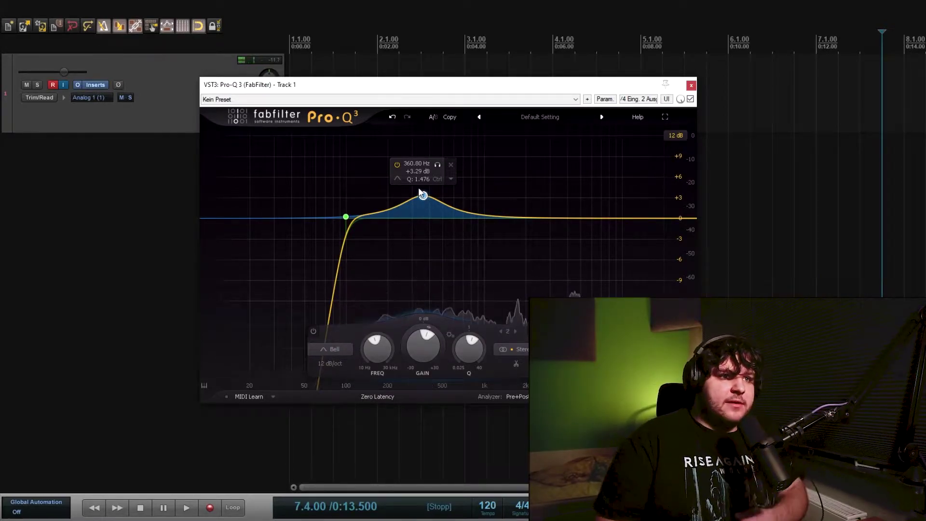
pyautogui.moveTo(423, 194); pyautogui.dragTo(423, 237)
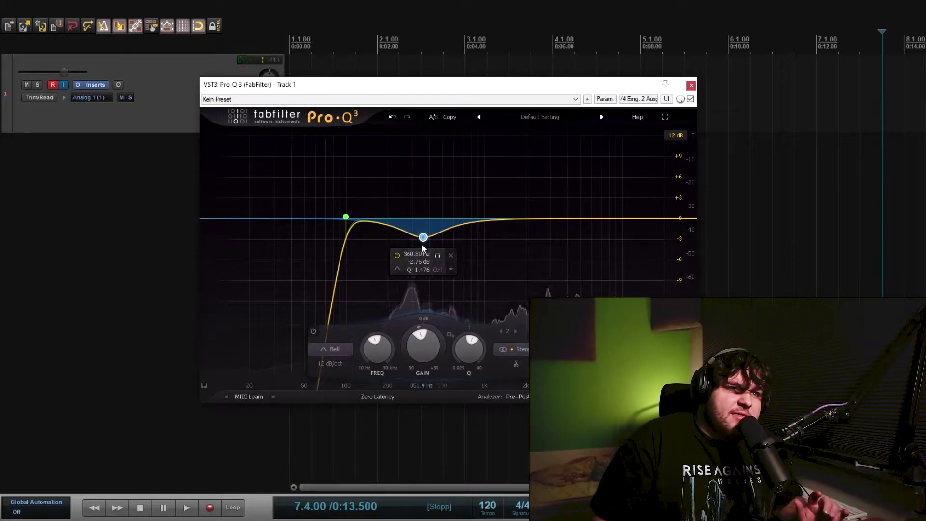
pyautogui.moveTo(423, 241); pyautogui.dragTo(423, 244)
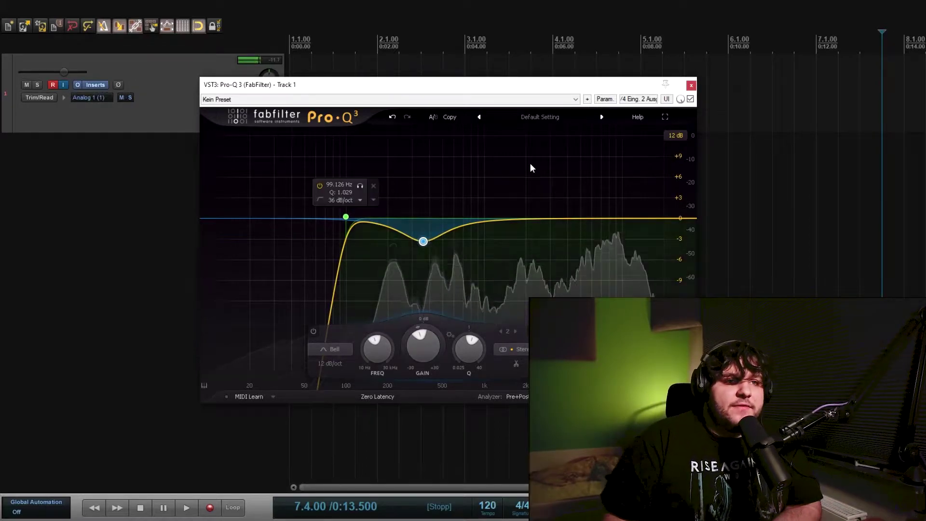
# Step: Add a bell at 2110.8 Hz with Q 1.930, dipping -1.99 dB
pyautogui.moveTo(502, 222); pyautogui.dragTo(529, 167)
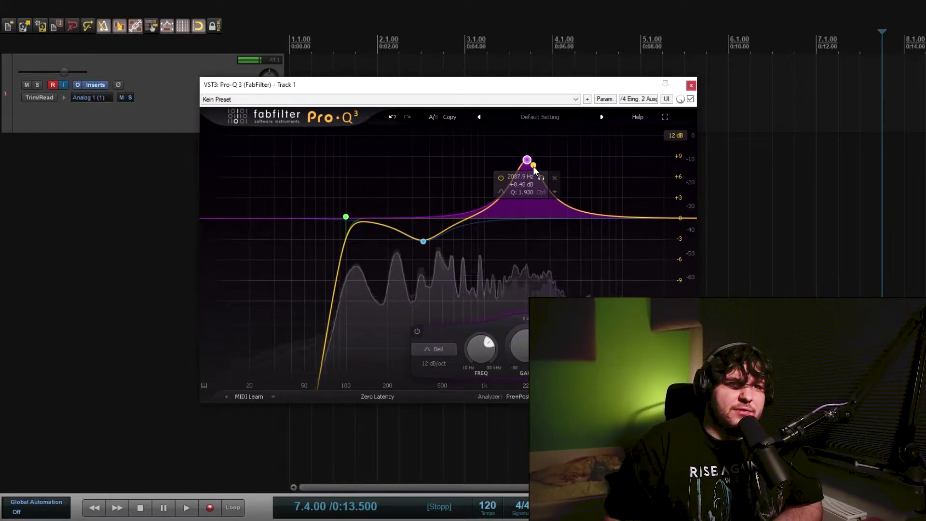
pyautogui.moveTo(526, 159); pyautogui.dragTo(529, 226)
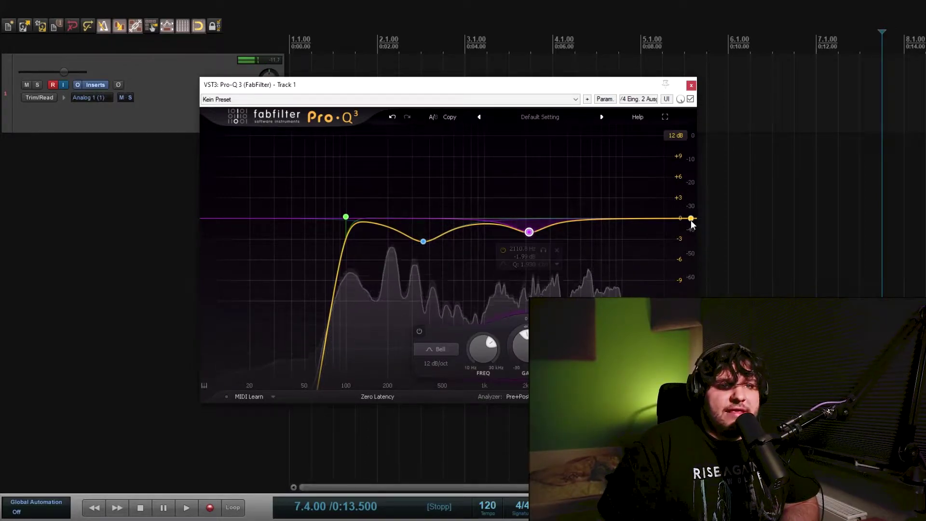
# Step: Add a high shelf at 4044.7 Hz boosting +4.20 dB, then inspect the analyzer peaks
pyautogui.moveTo(691, 220); pyautogui.dragTo(573, 190)
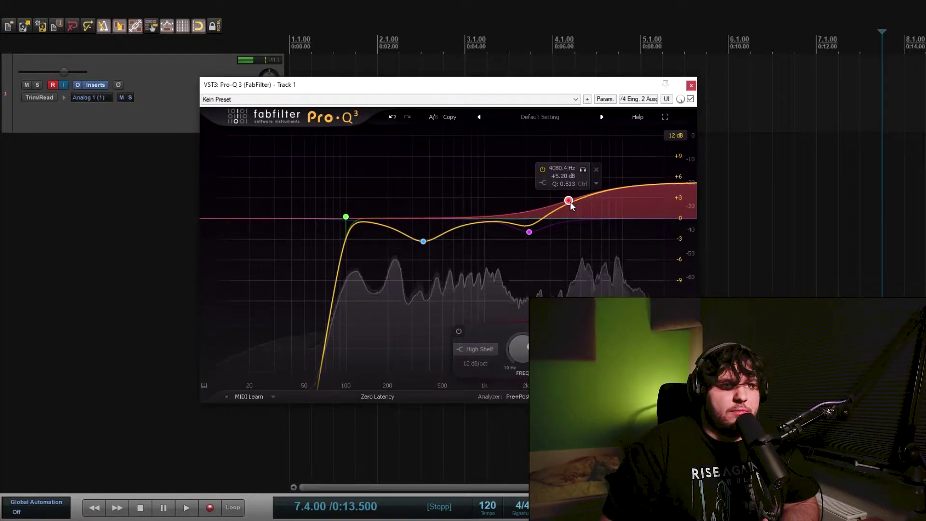
pyautogui.scroll(3, 569, 200)
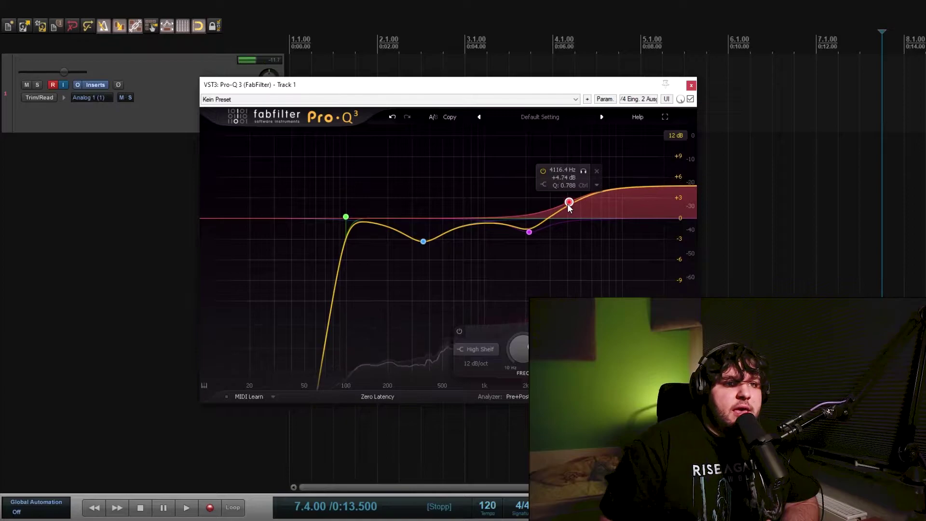
pyautogui.moveTo(569, 208); pyautogui.dragTo(570, 212)
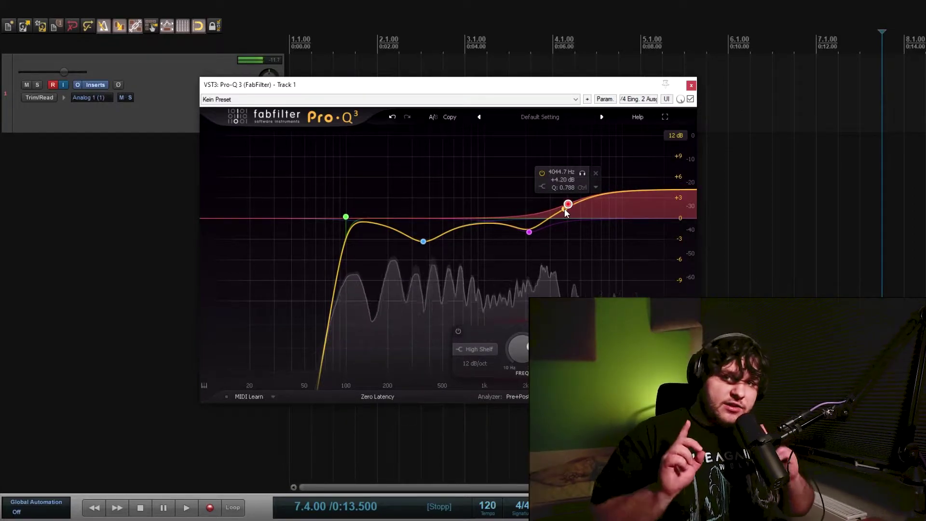
pyautogui.moveTo(352, 256)
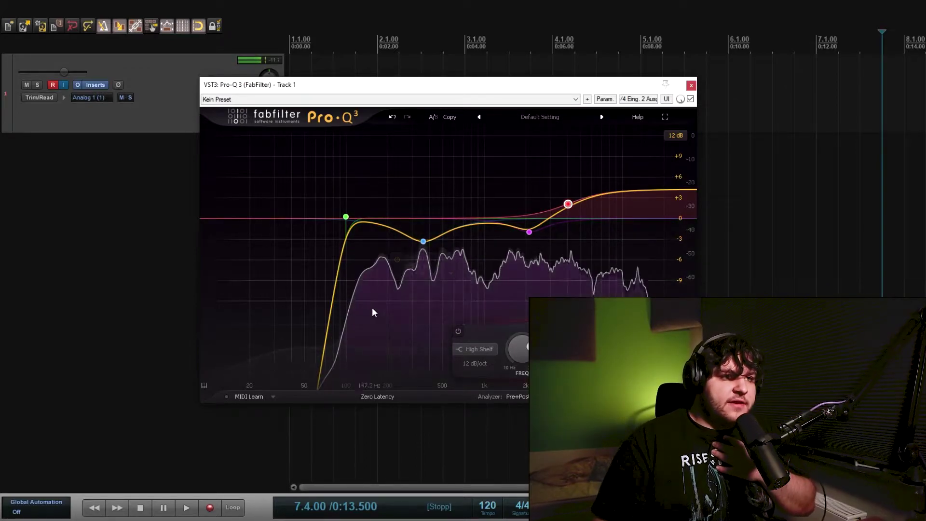
pyautogui.moveTo(366, 296); pyautogui.dragTo(354, 209)
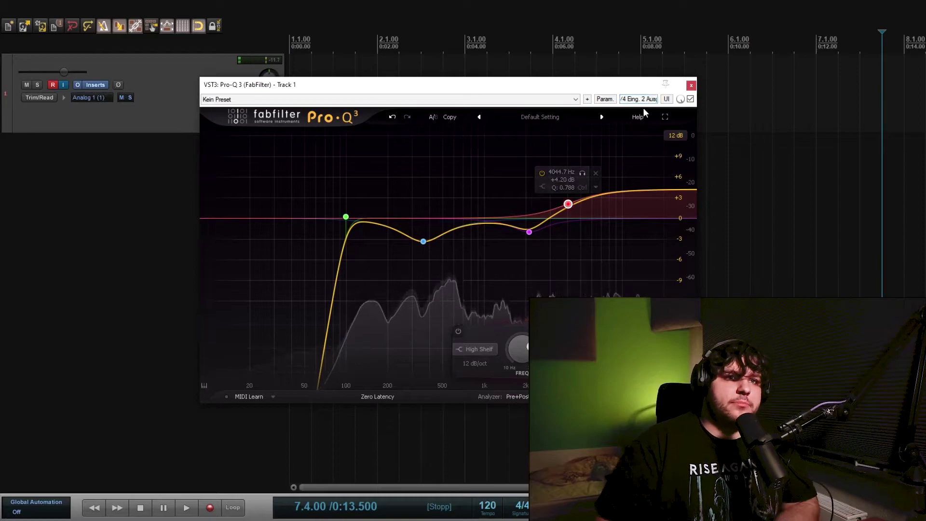
# Step: Close Pro-Q 3 and insert VST3 Saturn into Track 1's FX chain
pyautogui.click(691, 85)
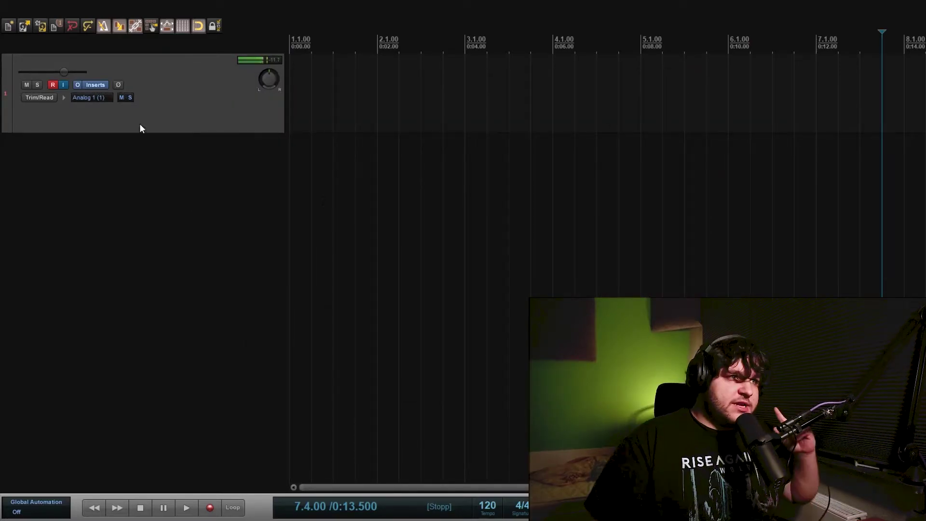
pyautogui.click(96, 85)
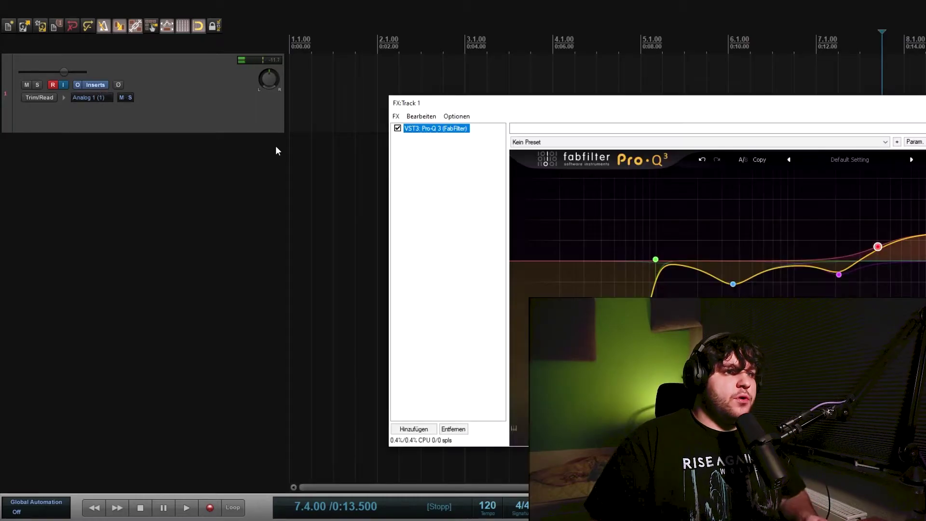
pyautogui.doubleClick(449, 154)
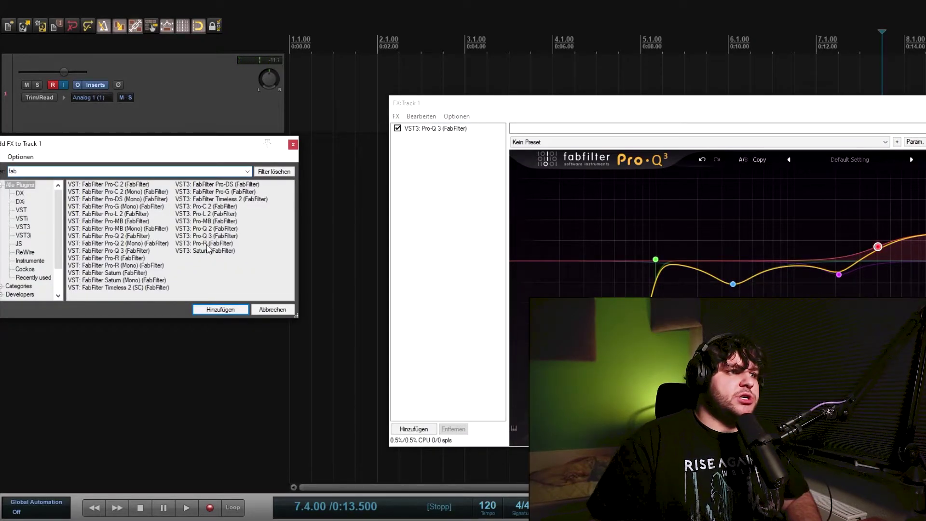
pyautogui.press('Return')
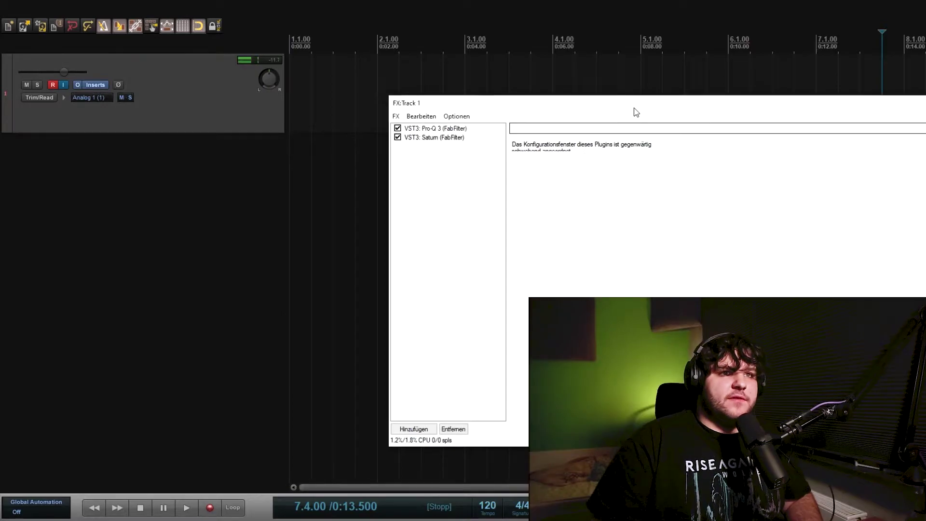
pyautogui.moveTo(633, 110); pyautogui.dragTo(334, 79)
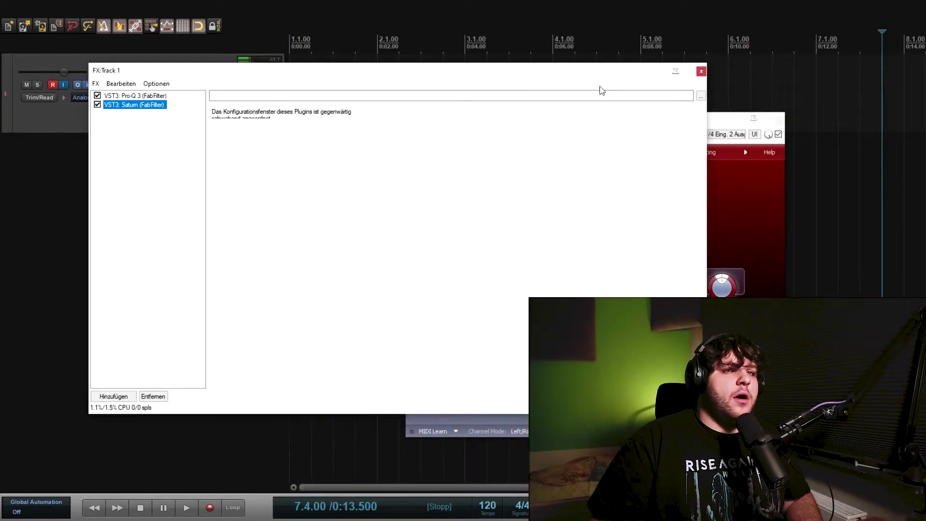
pyautogui.click(702, 71)
# Step: Bring the Saturn window into view and set its drive to about 97%
pyautogui.moveTo(684, 122); pyautogui.dragTo(493, 89)
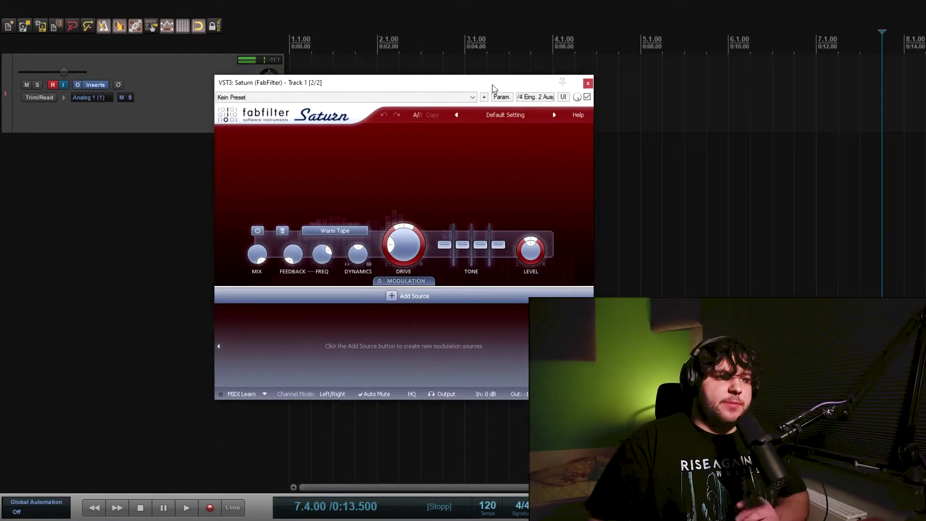
pyautogui.moveTo(405, 257)
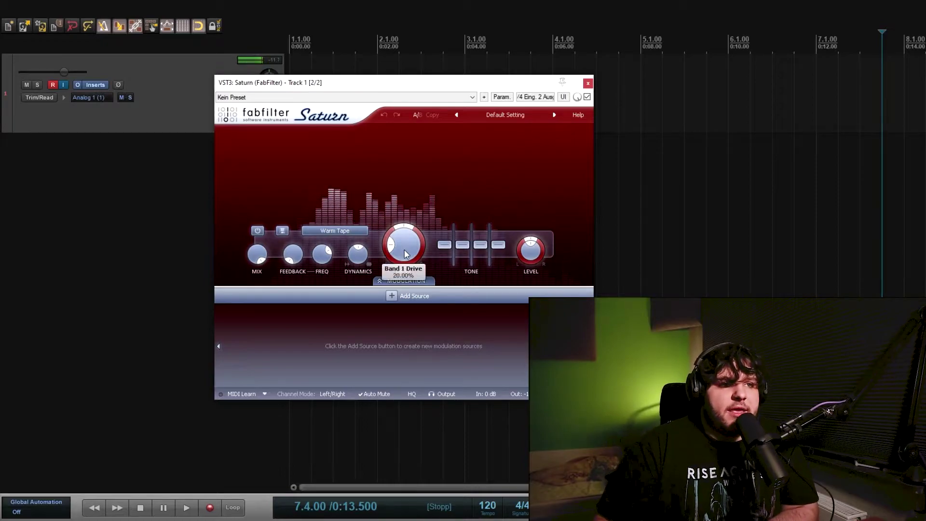
pyautogui.moveTo(403, 256); pyautogui.dragTo(394, 110)
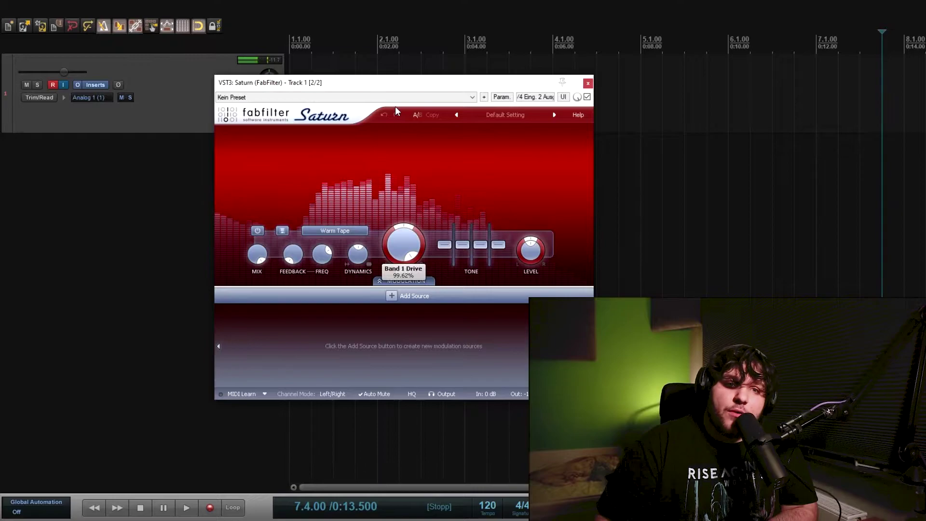
pyautogui.moveTo(395, 107); pyautogui.dragTo(383, 259)
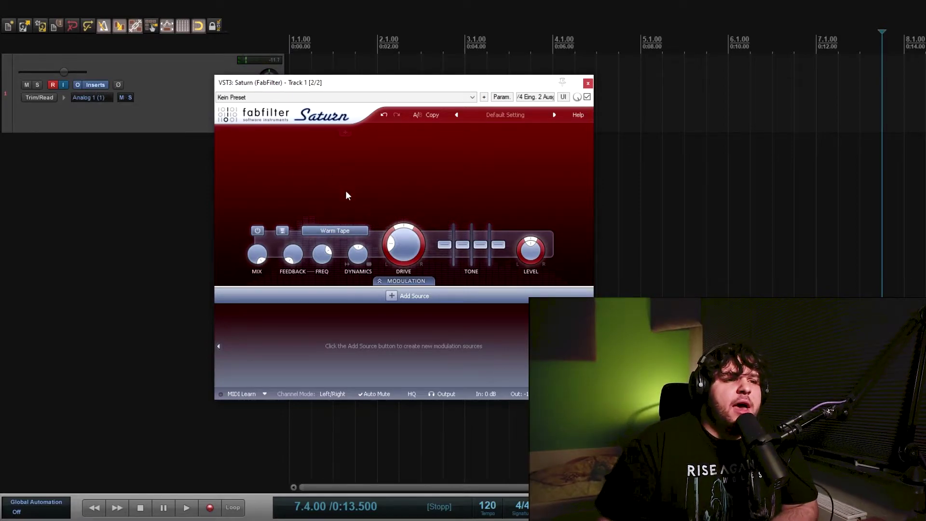
# Step: Review Saturn's Warm Tape drive, left at about 97%
pyautogui.moveTo(402, 240)
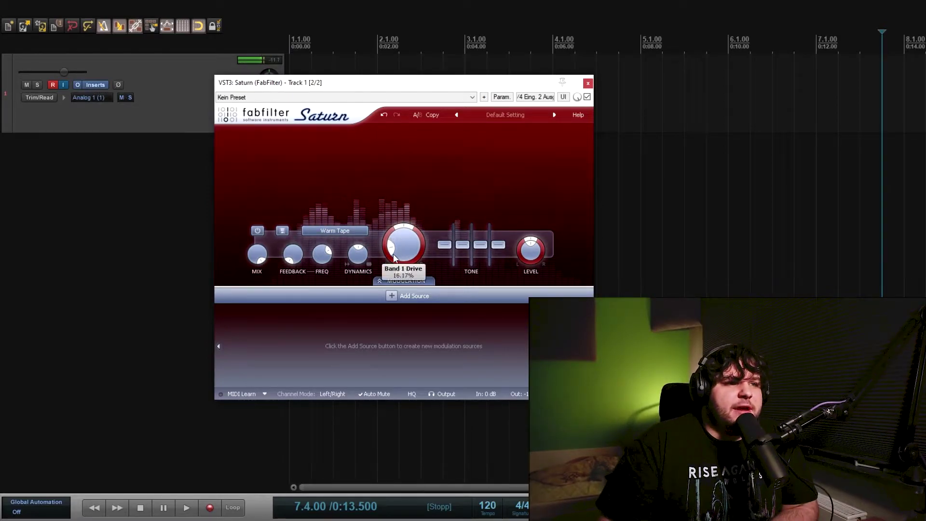
pyautogui.moveTo(355, 265)
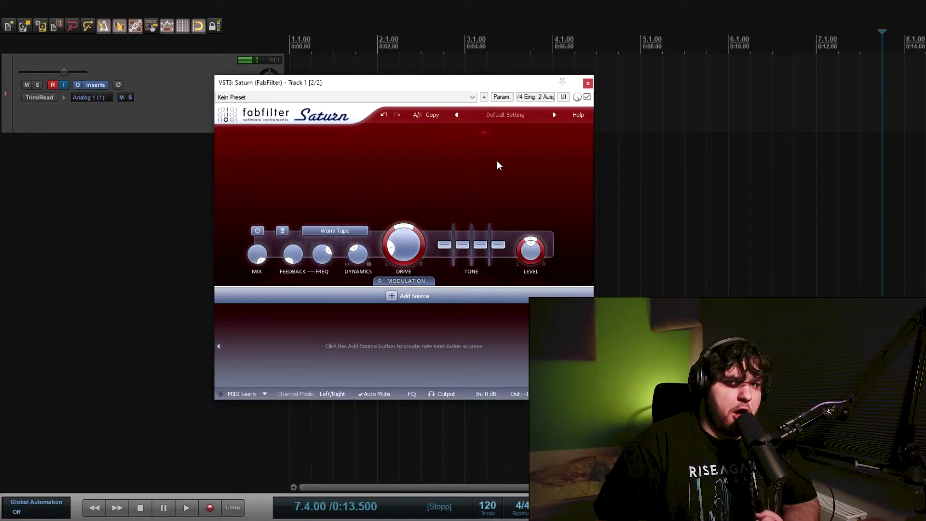
# Step: Close Saturn, insert VST3 Pro-C 2 third in Track 1's chain, and move its window left
pyautogui.click(588, 84)
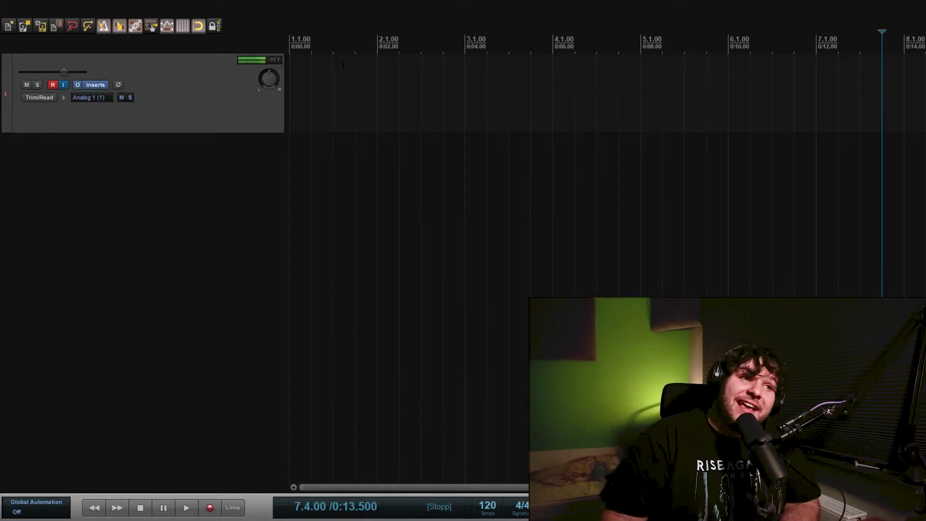
pyautogui.click(92, 85)
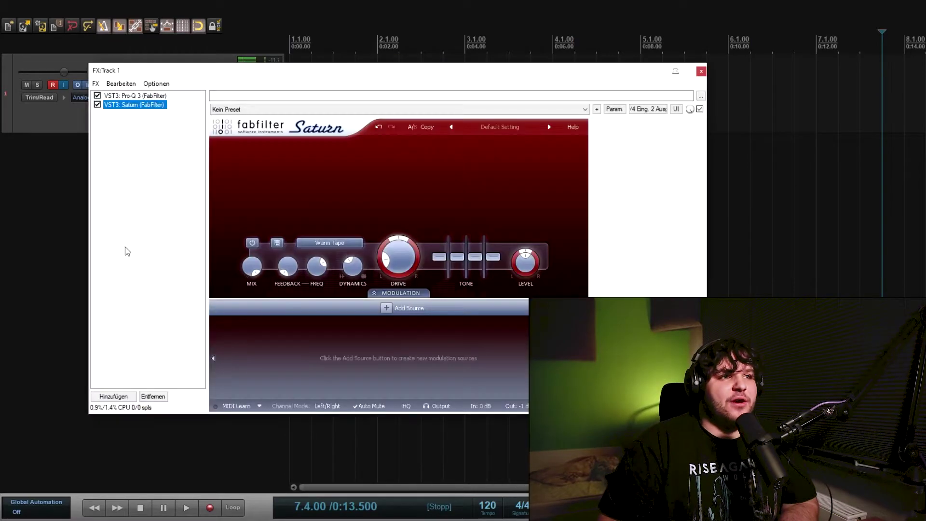
pyautogui.doubleClick(124, 132)
pyautogui.moveTo(202, 76); pyautogui.dragTo(347, 88)
pyautogui.doubleClick(206, 208)
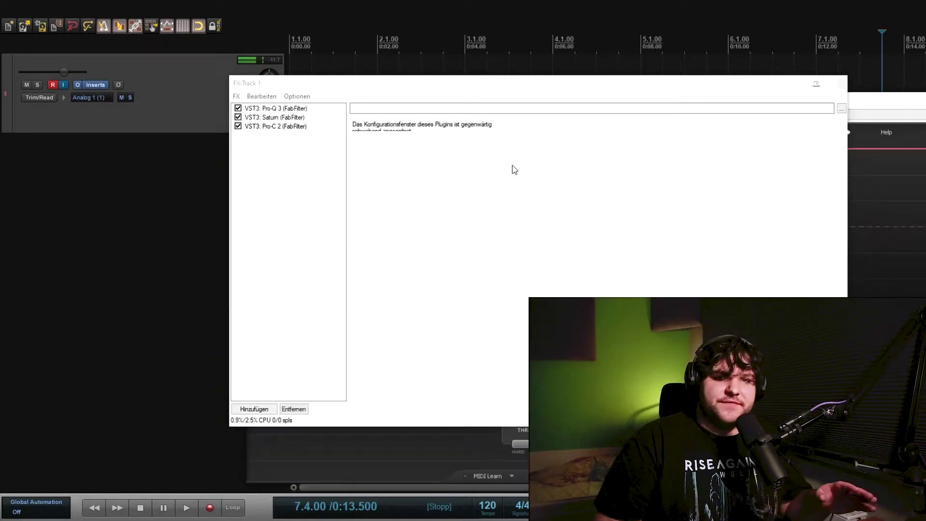
pyautogui.moveTo(884, 107); pyautogui.dragTo(513, 76)
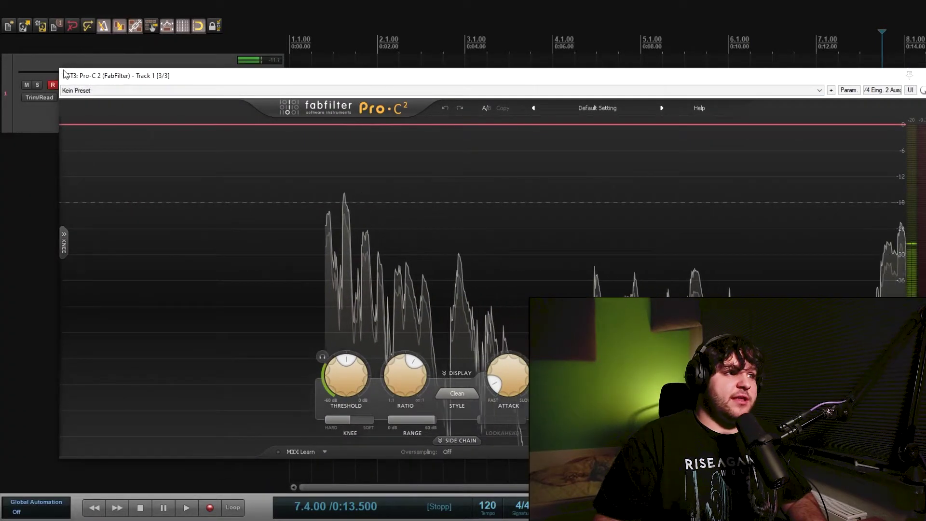
# Step: Resize and reposition the Pro-C 2 window and select the Vocal style
pyautogui.moveTo(59, 66); pyautogui.dragTo(488, 114)
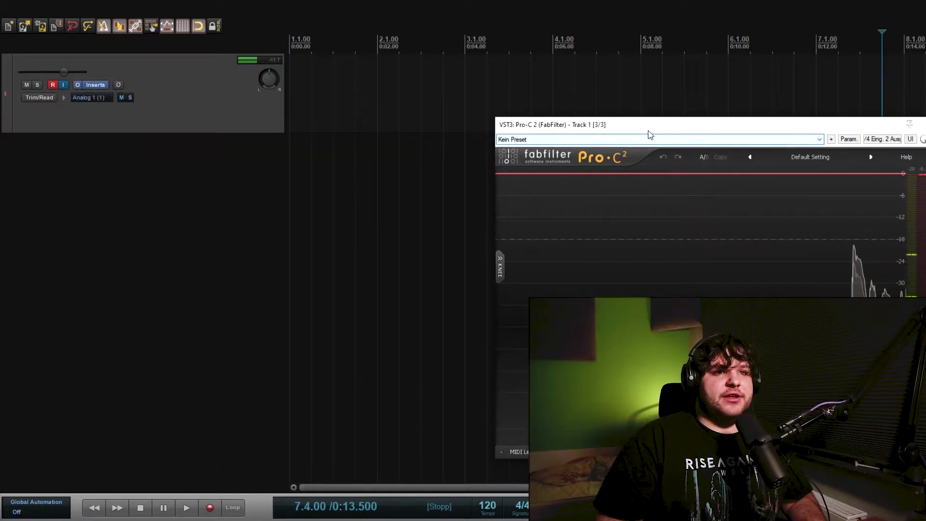
pyautogui.moveTo(644, 130); pyautogui.dragTo(303, 91)
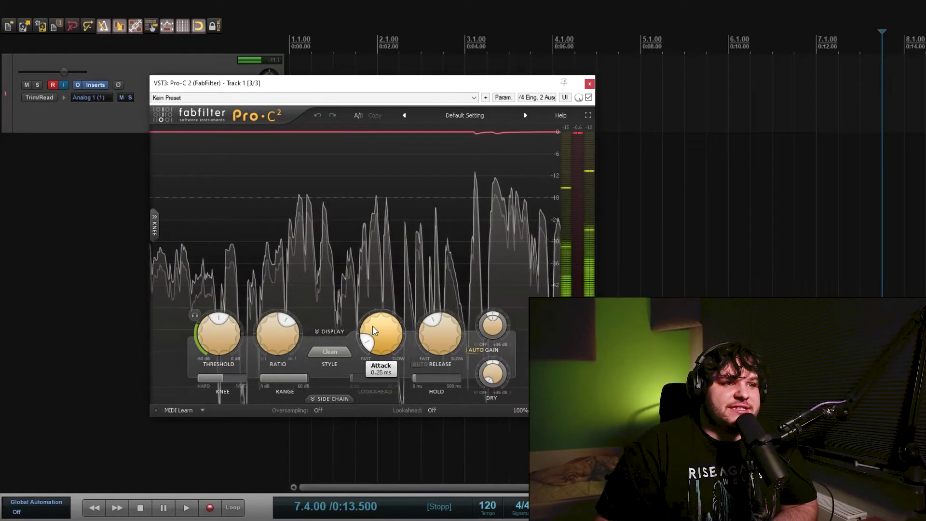
pyautogui.click(329, 354)
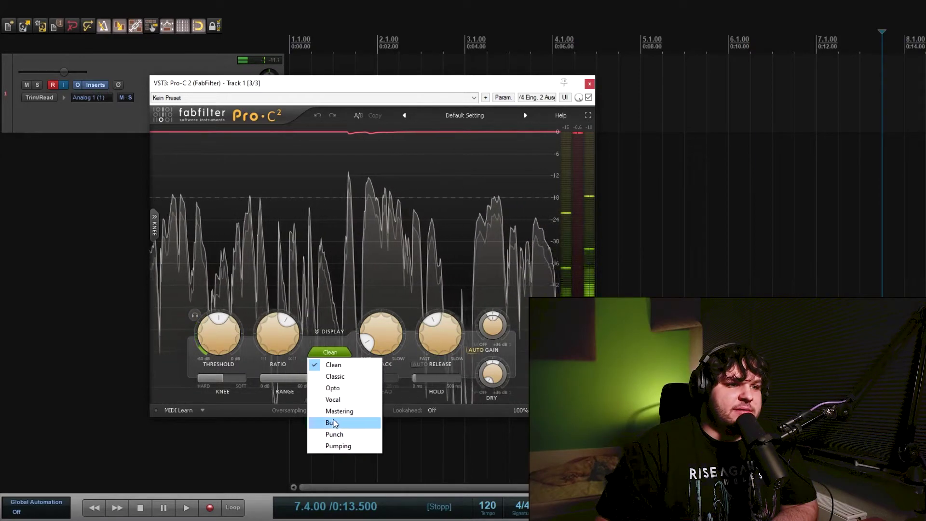
pyautogui.click(339, 399)
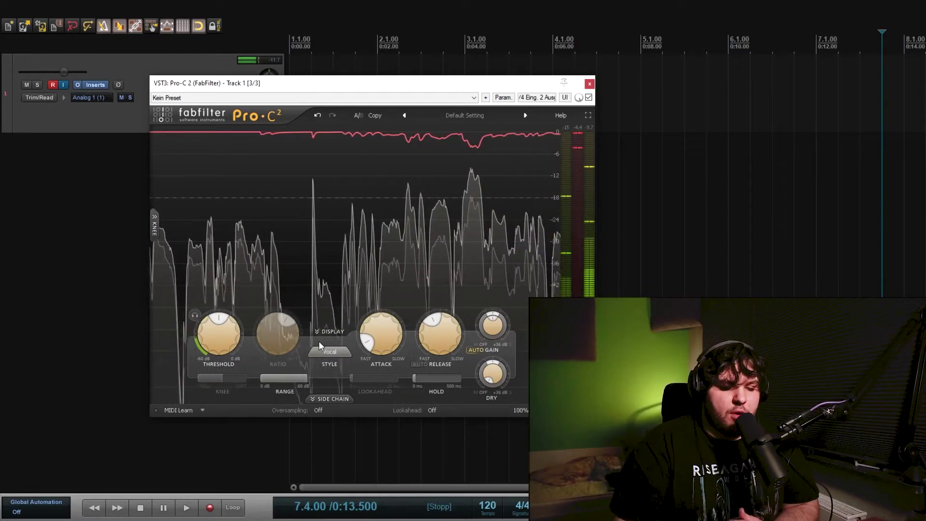
# Step: Set the Pro-C 2 attack to a very fast 0.035 ms
pyautogui.moveTo(380, 346)
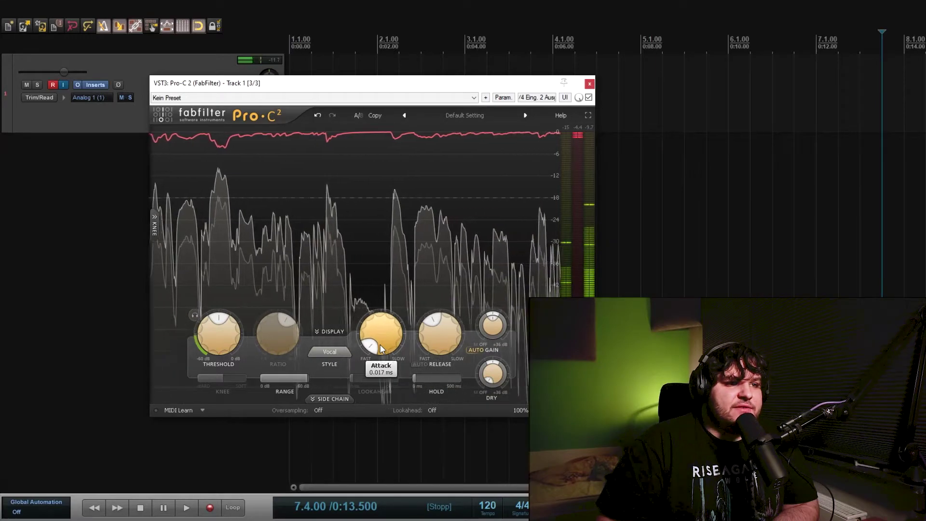
pyautogui.moveTo(380, 347); pyautogui.dragTo(387, 351)
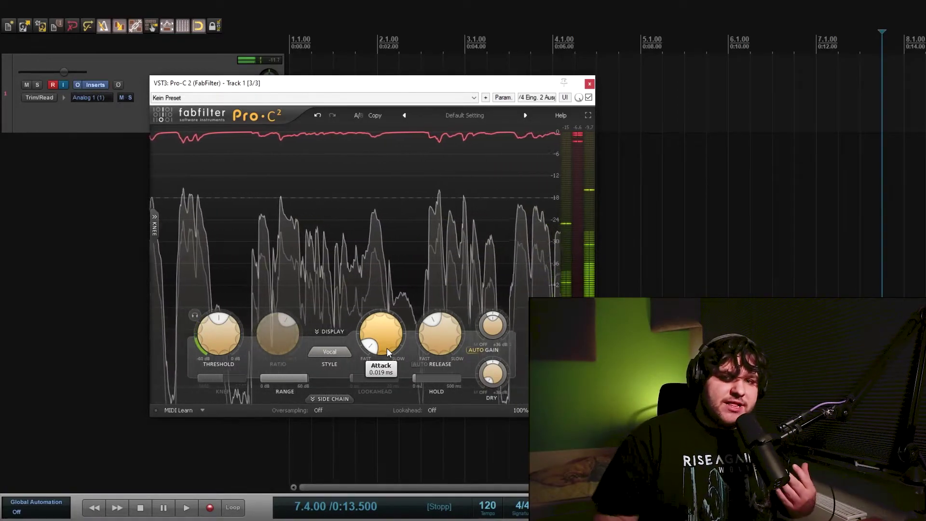
pyautogui.moveTo(387, 348); pyautogui.dragTo(387, 340)
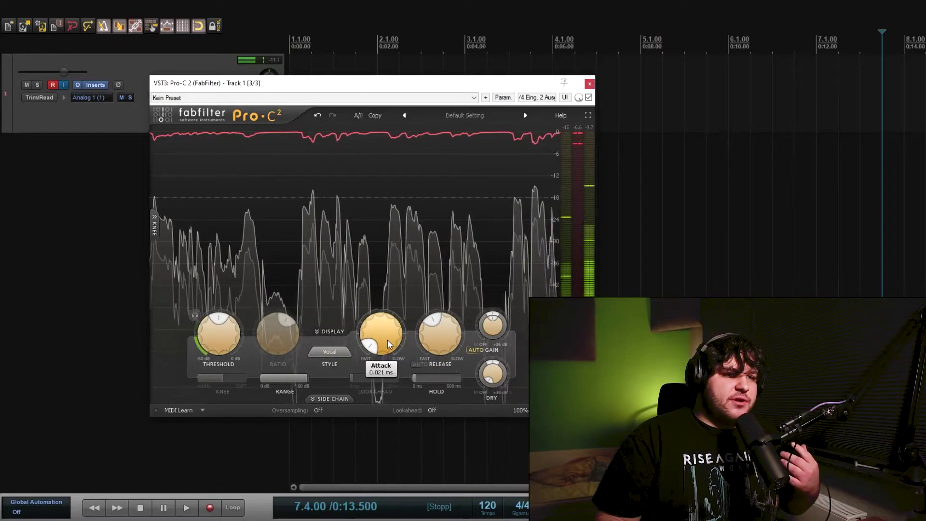
pyautogui.scroll(1, 387, 340)
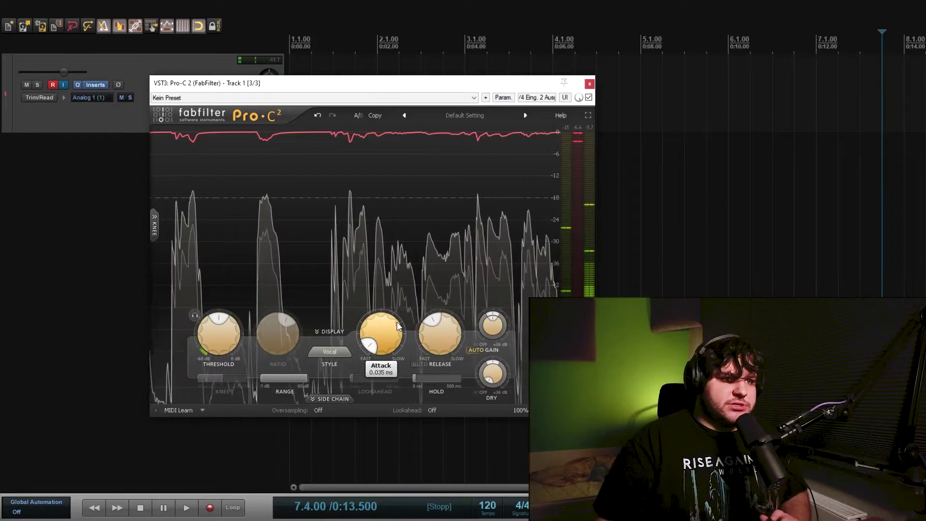
# Step: Turn Pro-C 2's Release knob down from 209.2 ms to about 19.1 ms
pyautogui.moveTo(443, 345)
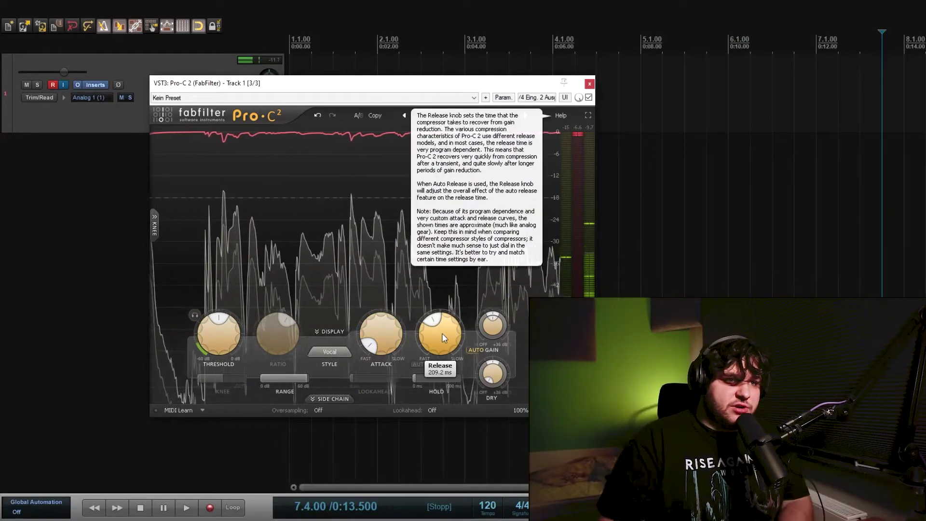
pyautogui.moveTo(429, 341); pyautogui.dragTo(430, 422)
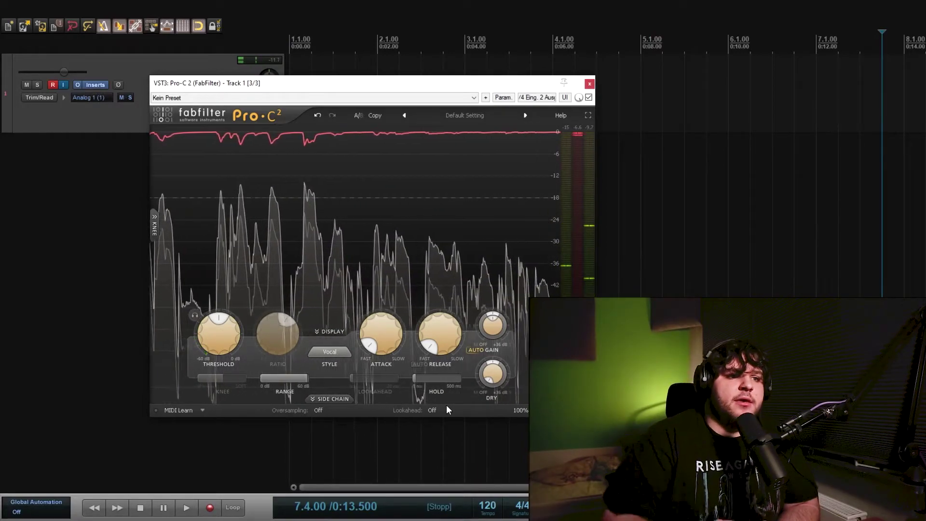
pyautogui.moveTo(430, 345)
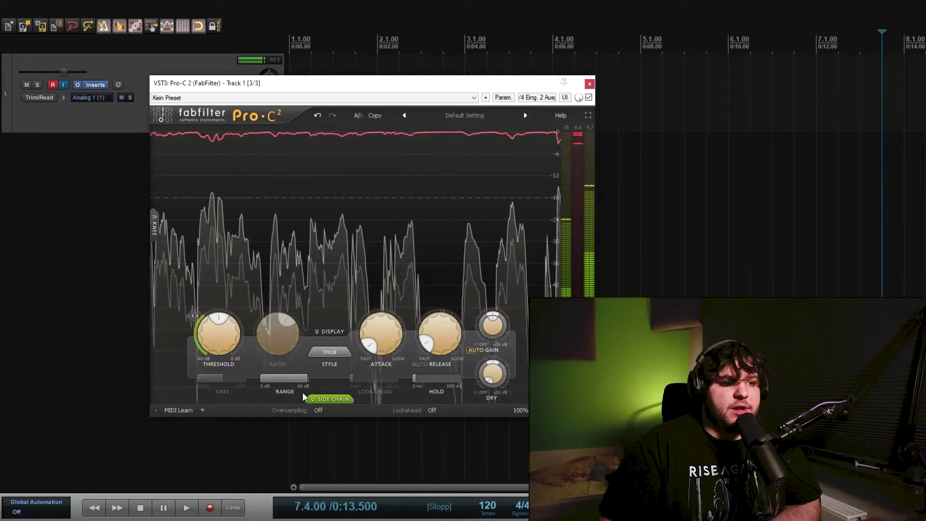
# Step: Show Pro-C 2's Side Chain panel and move the compressor window up so it fits
pyautogui.click(329, 398)
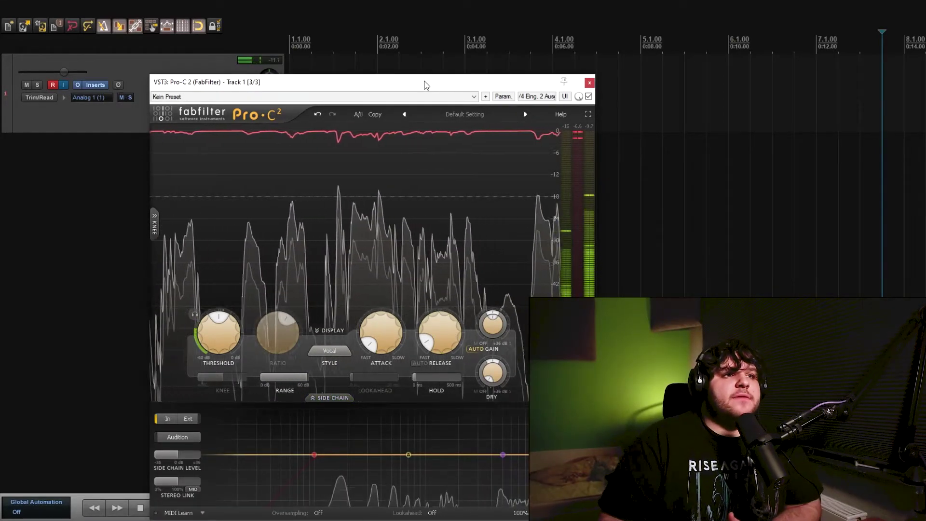
pyautogui.moveTo(427, 84); pyautogui.dragTo(431, 35)
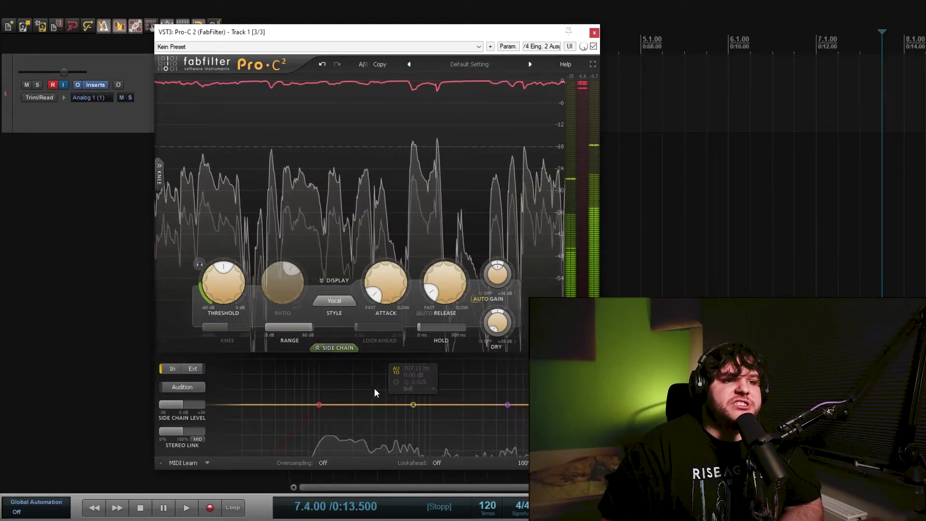
# Step: Put the side-chain filter node in Auto Mode and move it up to about 1673 Hz
pyautogui.rightClick(413, 404)
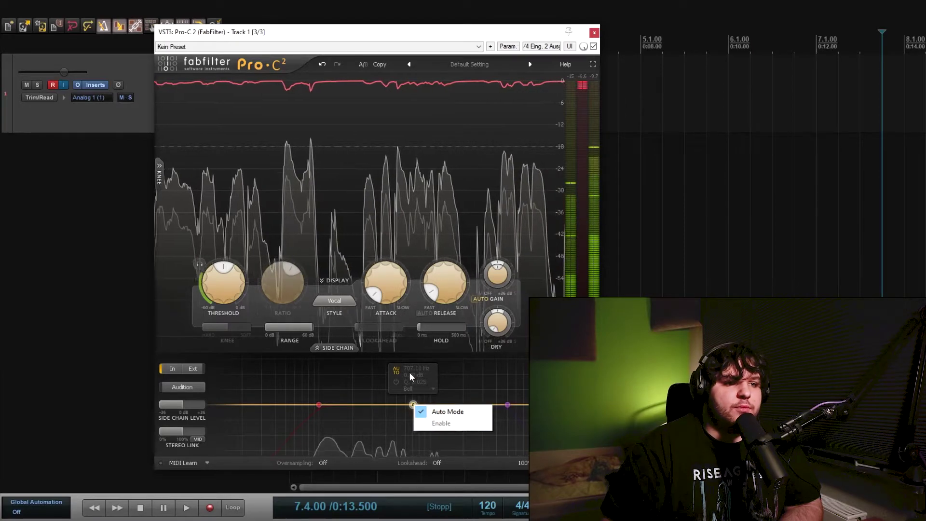
pyautogui.rightClick(412, 402)
pyautogui.click(438, 409)
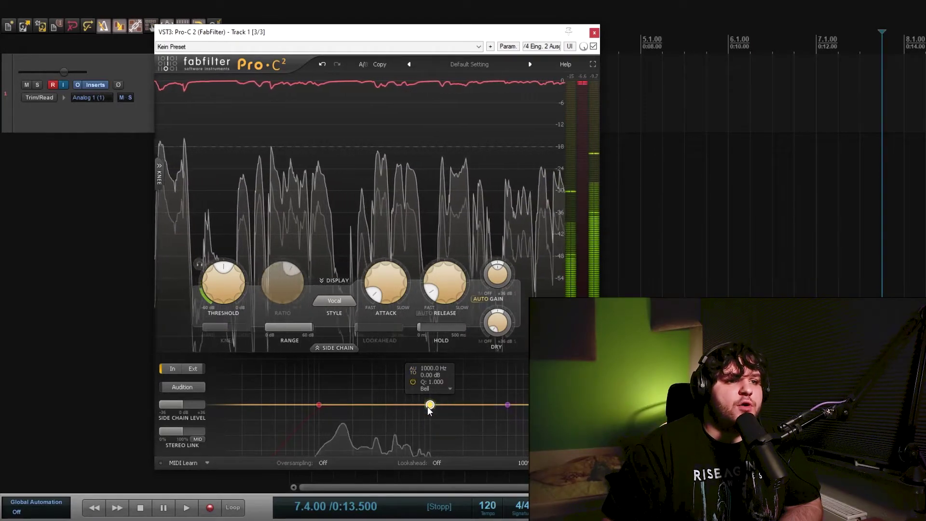
pyautogui.moveTo(430, 406); pyautogui.dragTo(453, 403)
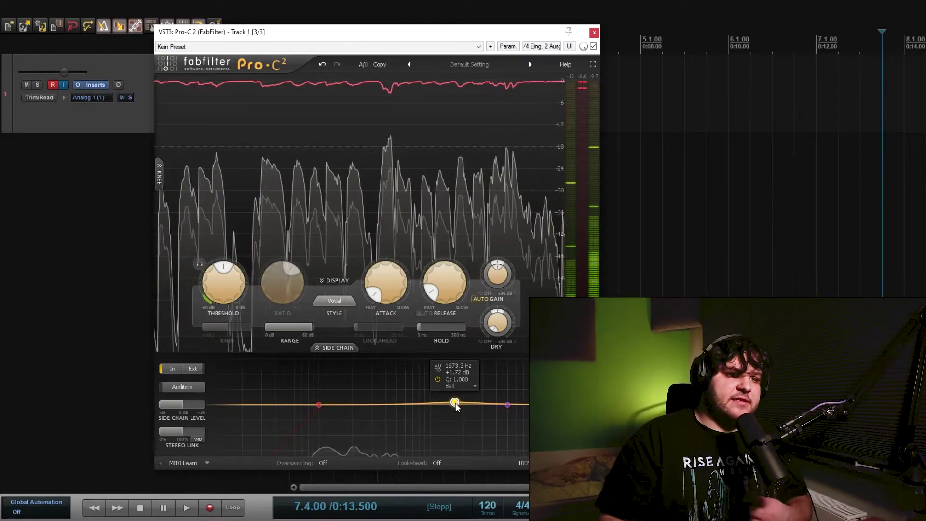
# Step: Raise the Pro-C 2 threshold slightly to -17.68 dB
pyautogui.moveTo(458, 407)
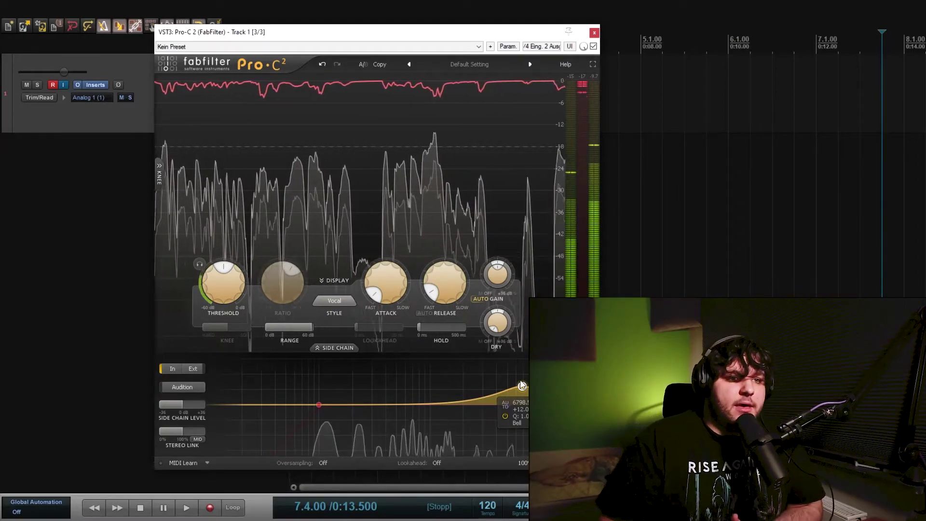
pyautogui.moveTo(523, 387)
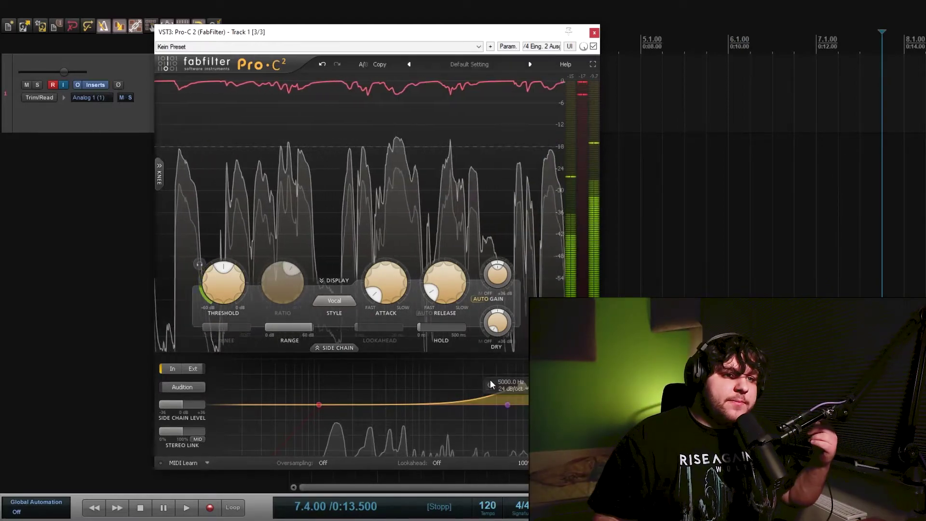
pyautogui.moveTo(441, 381)
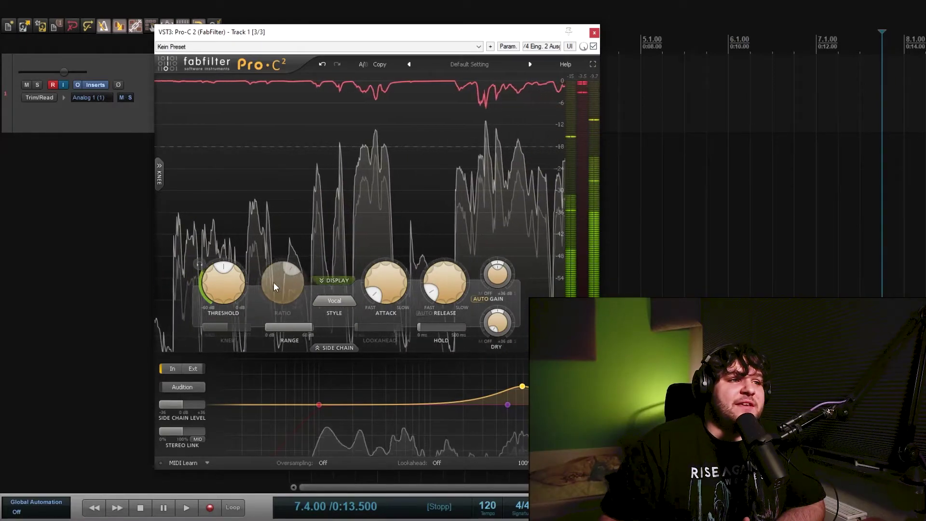
pyautogui.moveTo(235, 273); pyautogui.dragTo(221, 276)
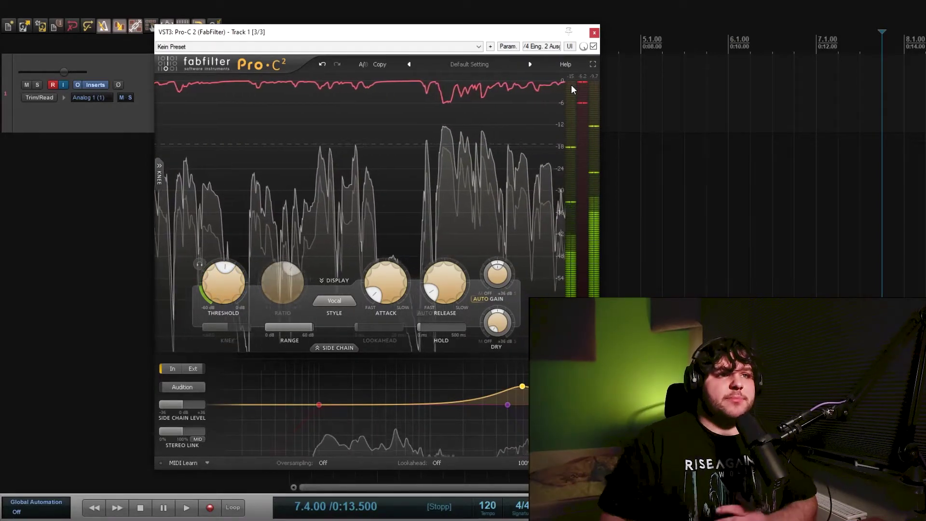
pyautogui.moveTo(571, 85)
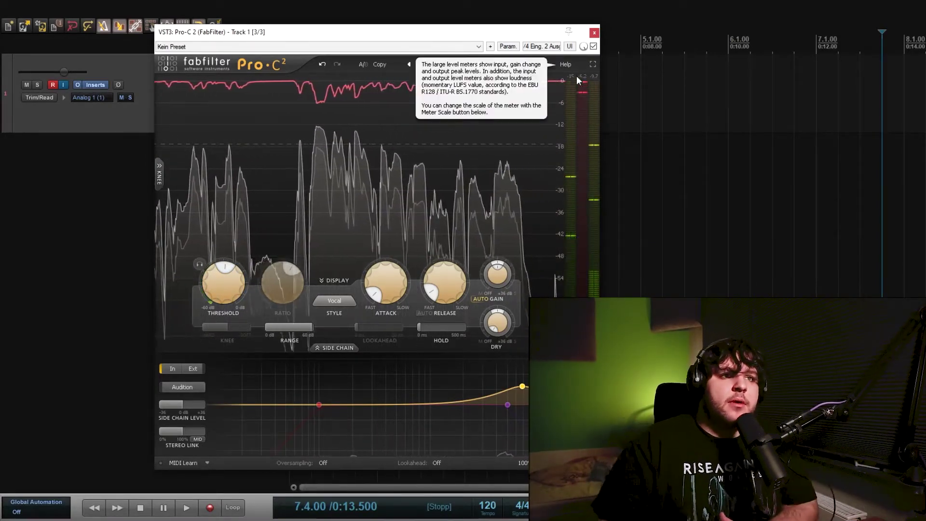
# Step: Close Pro-C 2 and insert VST3: FabFilter Pro-L 2 into Track 1's FX chain
pyautogui.click(594, 32)
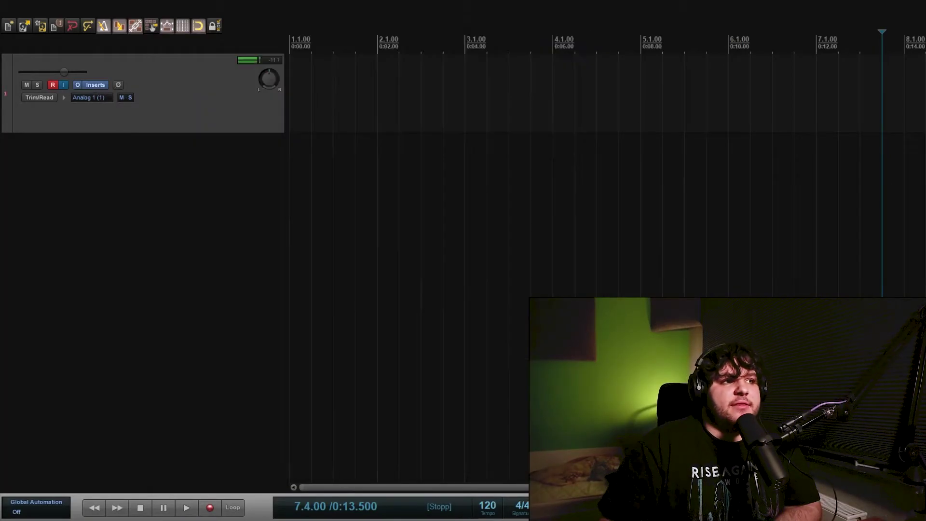
pyautogui.click(91, 86)
pyautogui.doubleClick(244, 162)
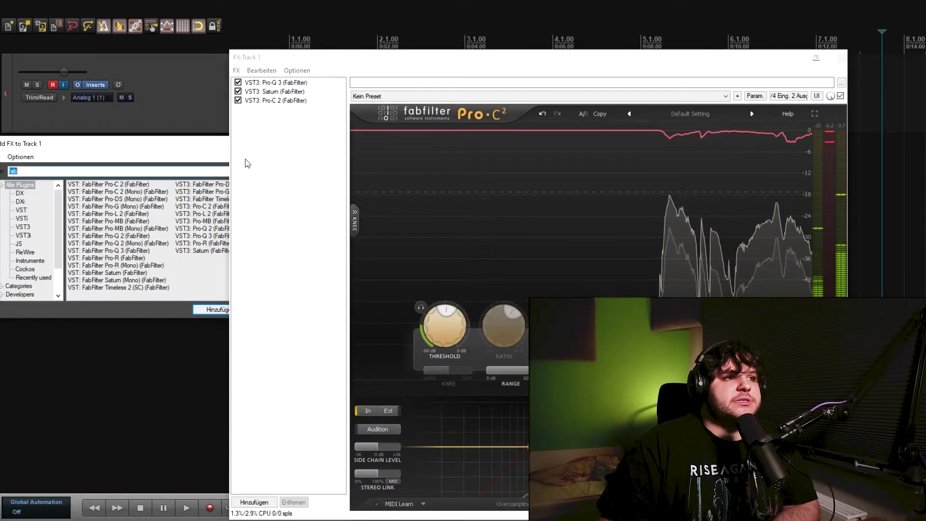
pyautogui.doubleClick(220, 212)
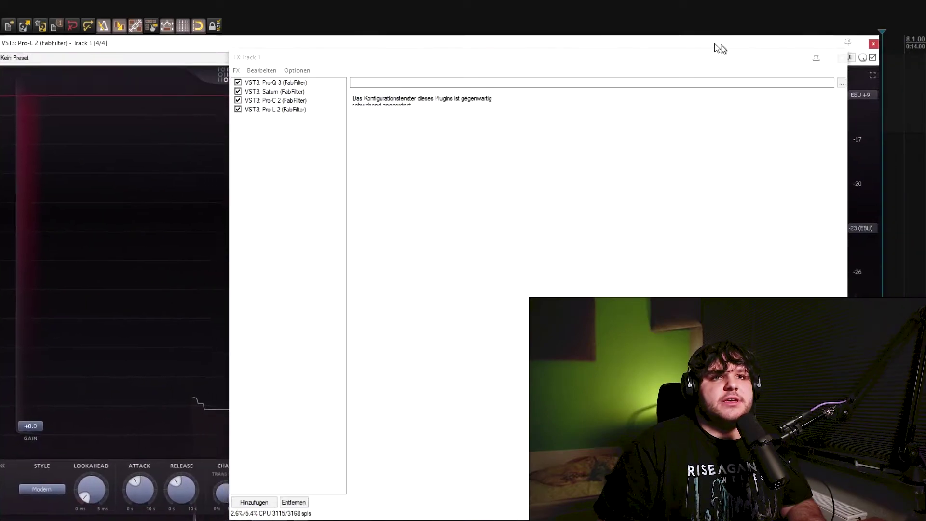
# Step: Close the FX chain, then shrink and reposition the Pro-L 2 window fully on screen
pyautogui.click(842, 58)
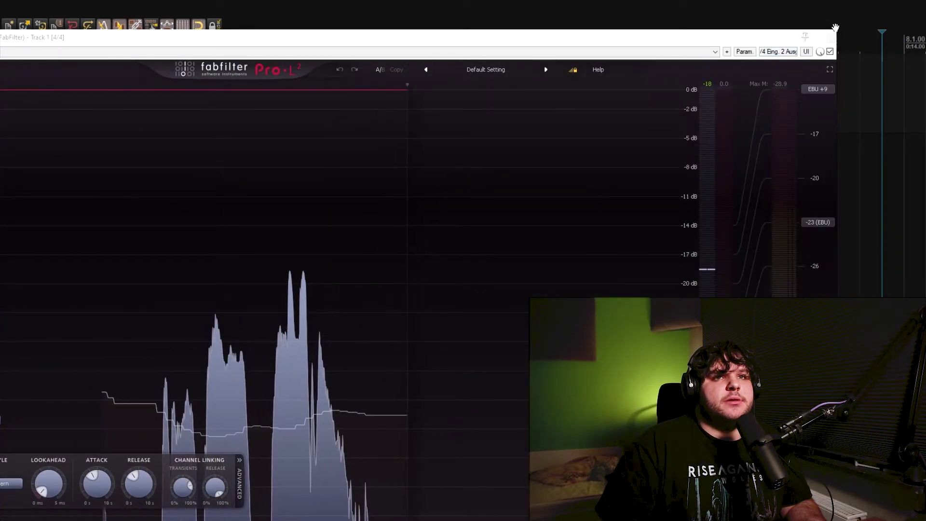
pyautogui.moveTo(837, 37); pyautogui.dragTo(417, 202)
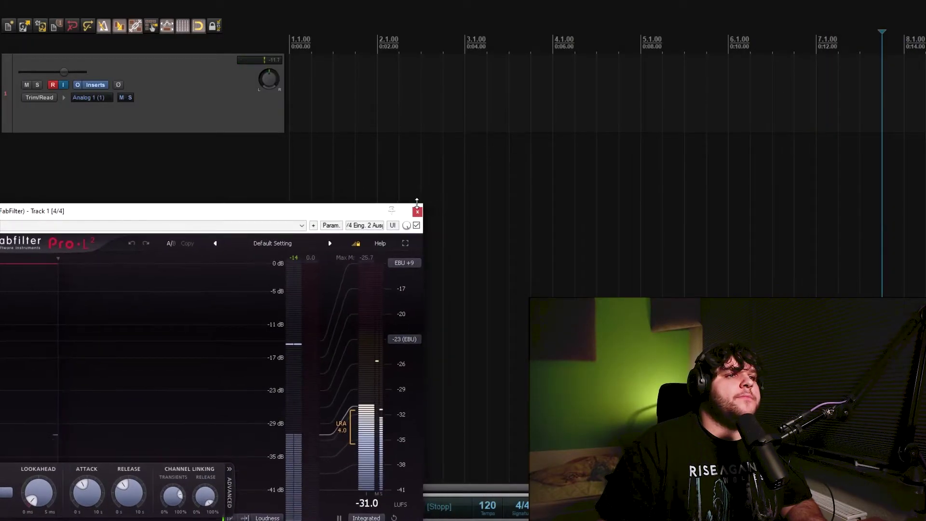
pyautogui.moveTo(330, 219); pyautogui.dragTo(513, 117)
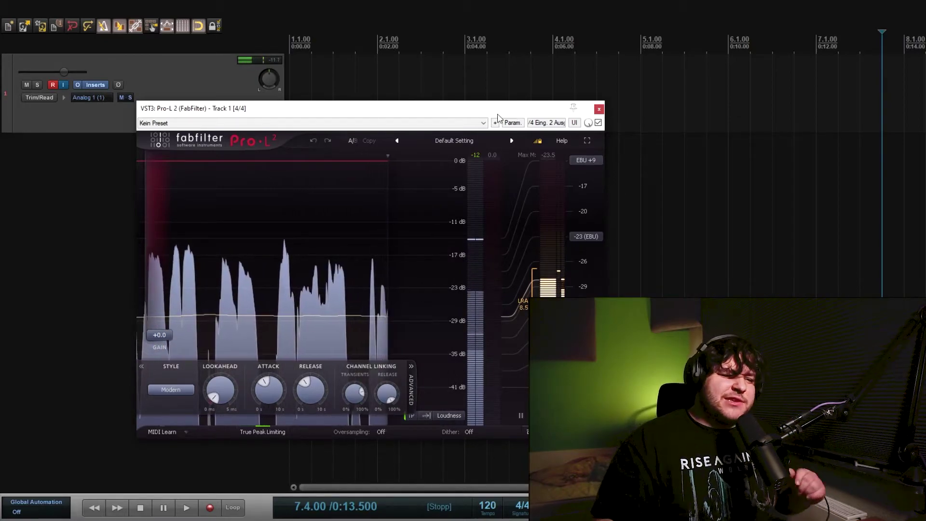
# Step: Set Pro-L 2 to Transparent style and load the Safe > Podcasts & Broadcast Voiceovers preset
pyautogui.click(170, 390)
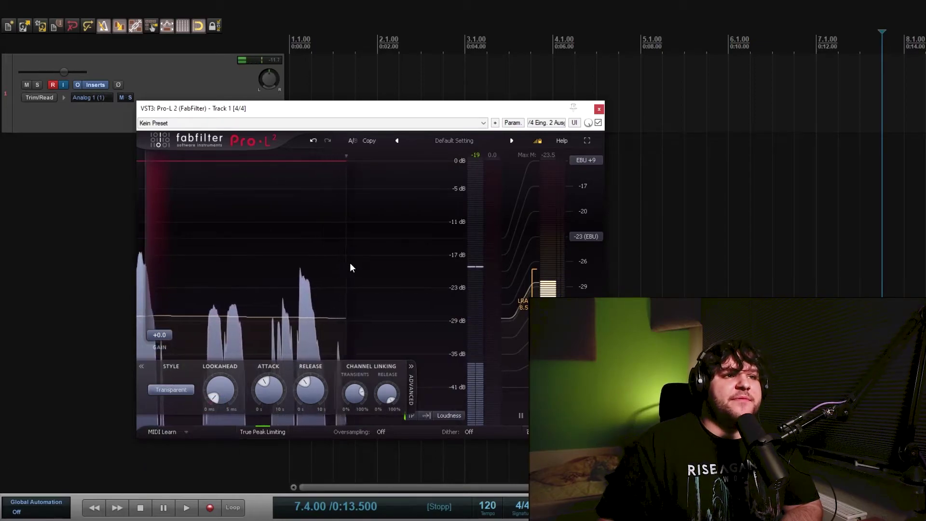
pyautogui.click(429, 141)
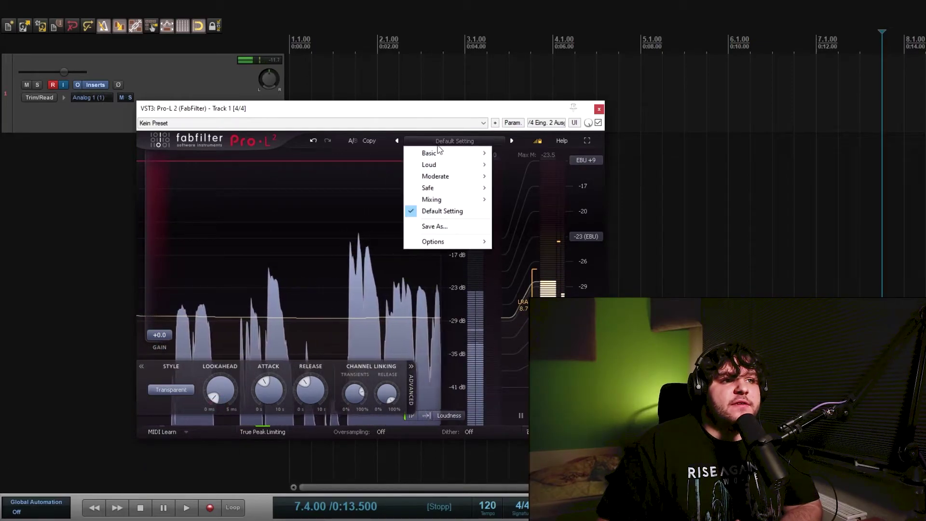
pyautogui.moveTo(457, 188)
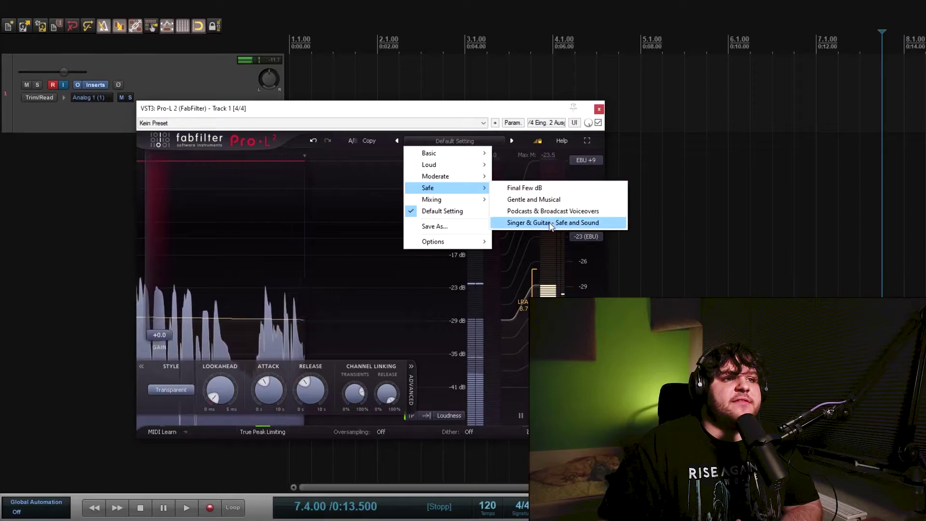
pyautogui.click(589, 211)
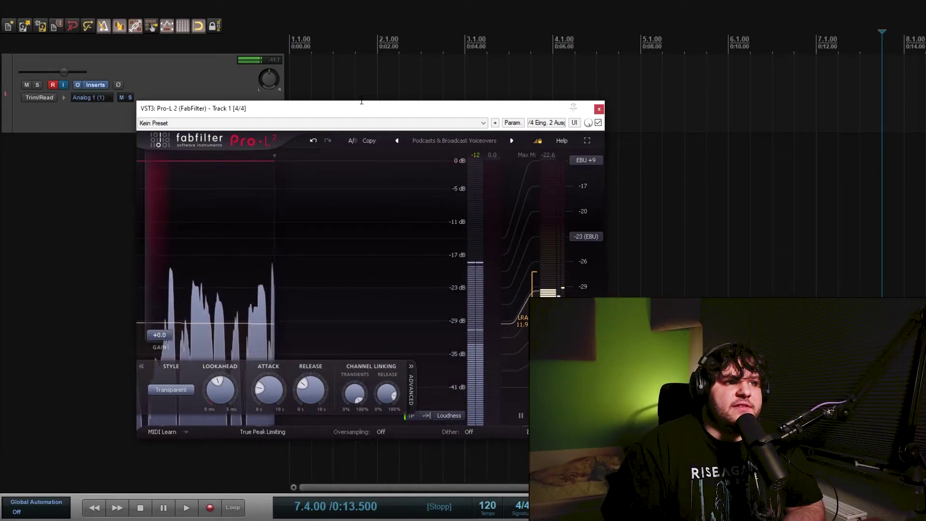
# Step: Make the Pro-L 2 window taller and turn on Unity Gain at the output meter
pyautogui.moveTo(362, 101); pyautogui.dragTo(342, 48)
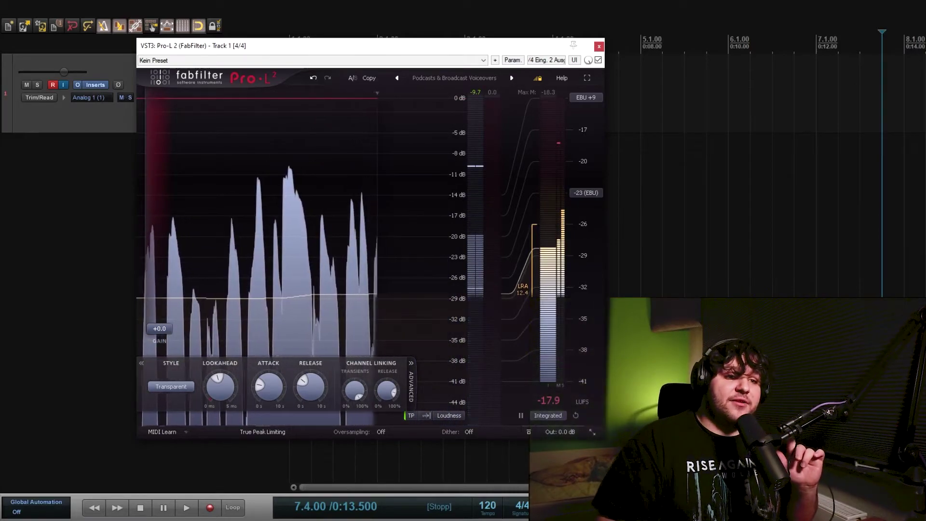
pyautogui.moveTo(563, 433)
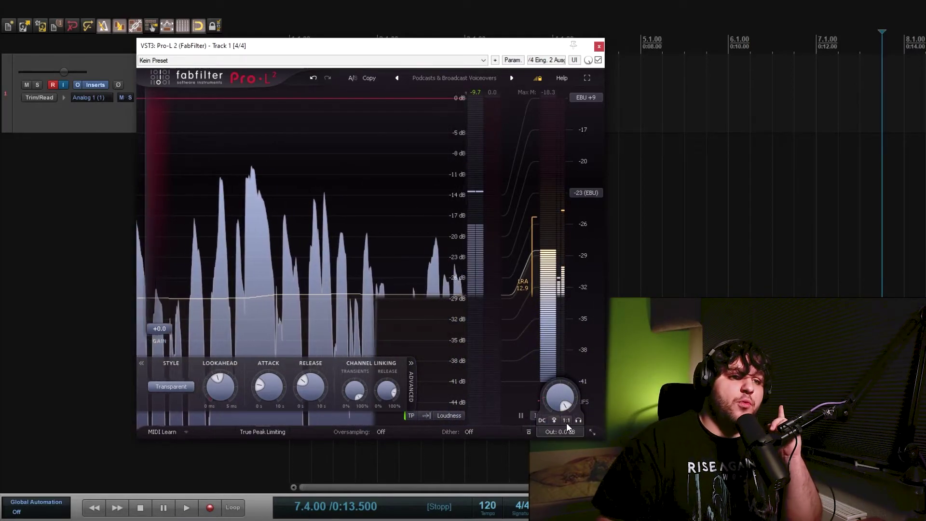
pyautogui.click(565, 421)
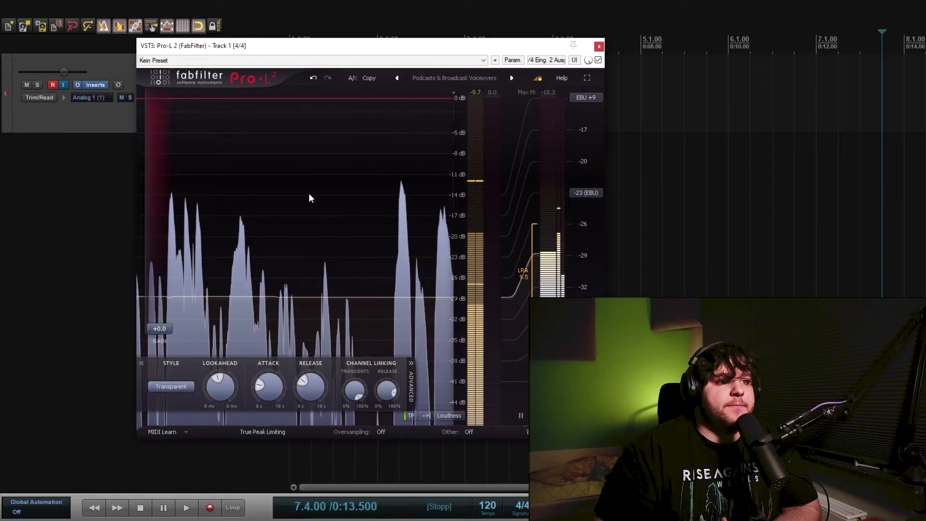
# Step: Enter an exact Pro-L 2 input gain of +12 dB
pyautogui.doubleClick(164, 302)
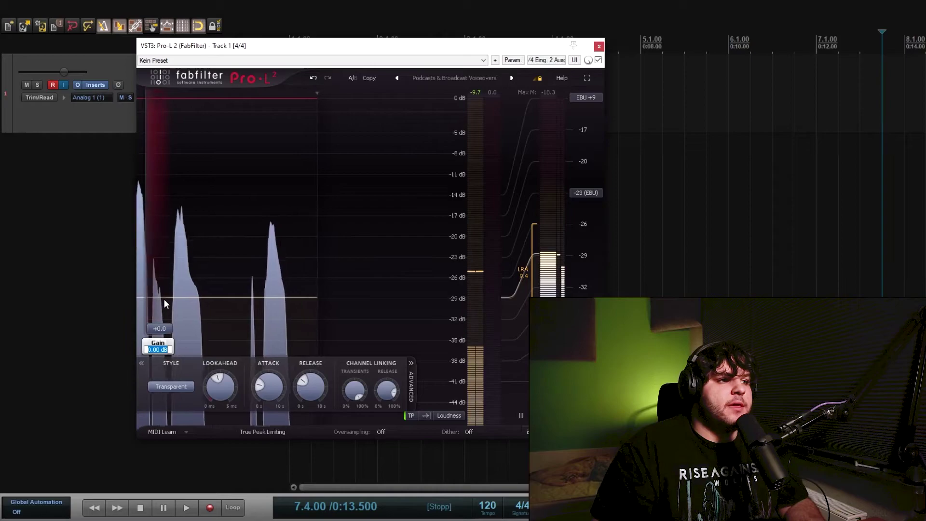
pyautogui.write('12')
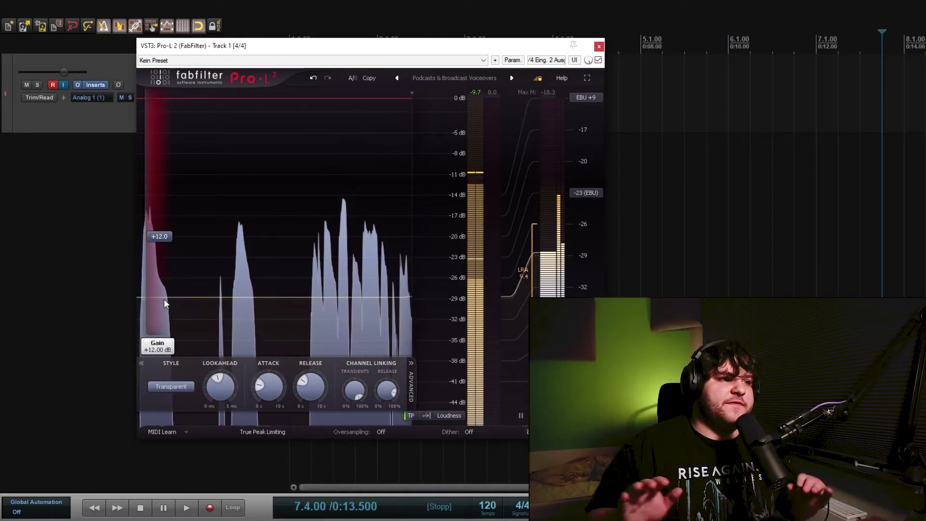
pyautogui.press('Return')
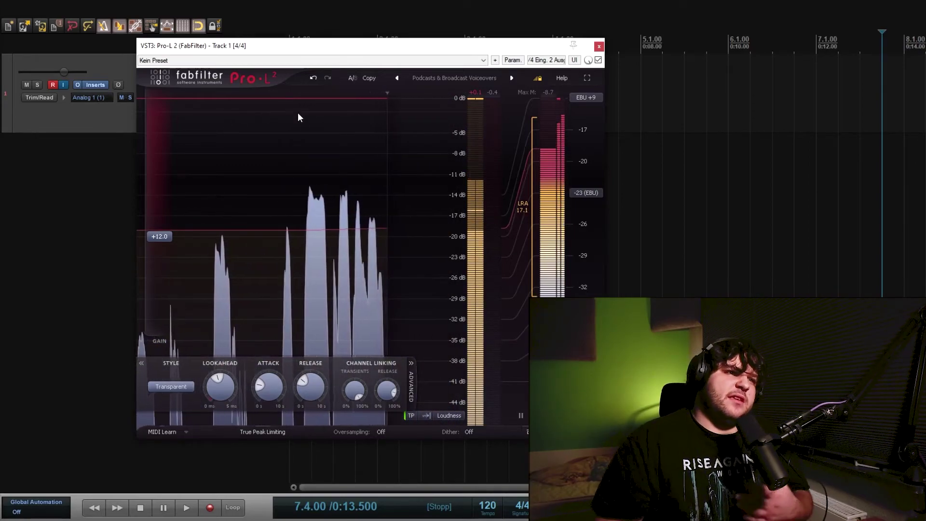
# Step: Nudge Pro-L 2's Gain slider upward from +12 dB toward +13 dB with the mouse wheel
pyautogui.scroll(1, 163, 202)
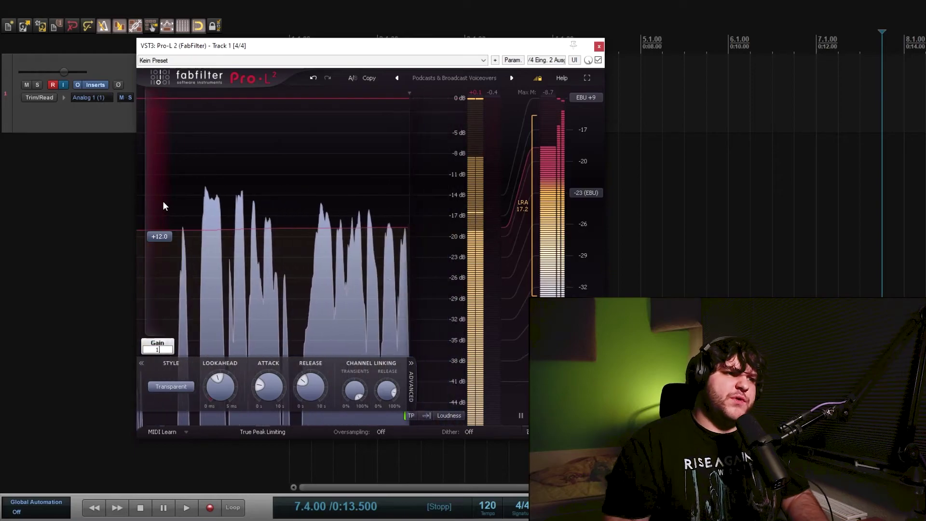